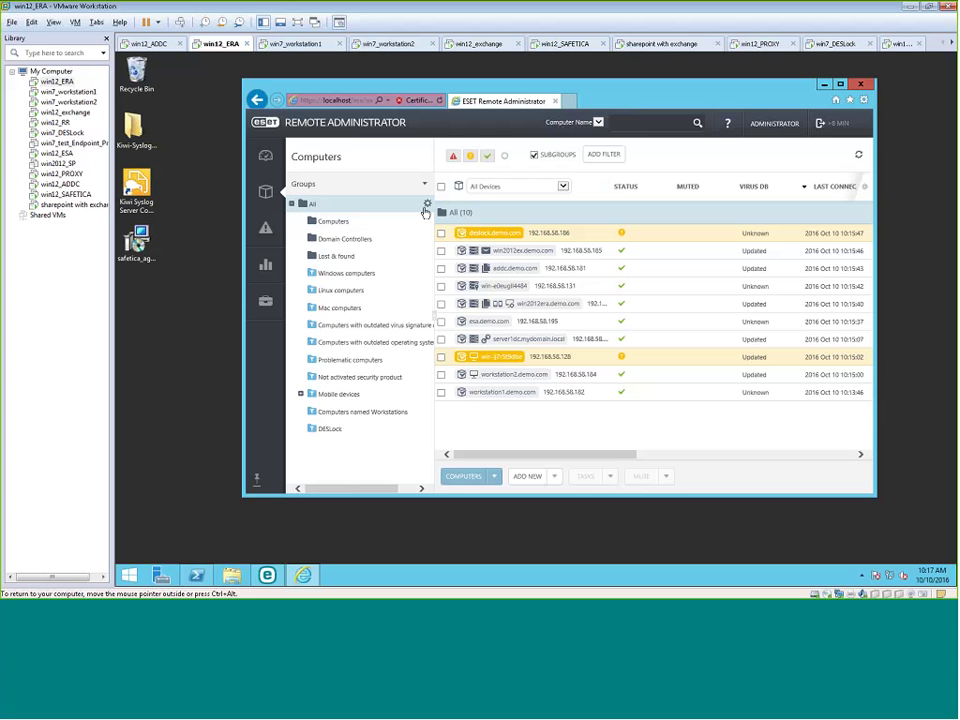
# Review the actions available for the All group and the devices listed in the Windows computers and Computers groups
pyautogui.click(427, 203)
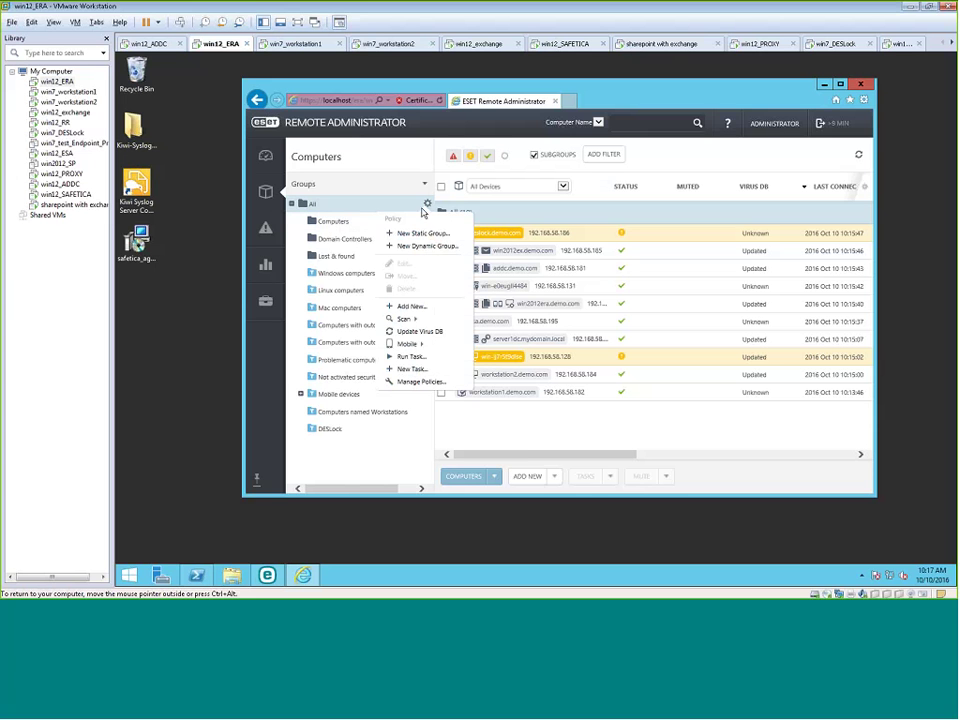
pyautogui.click(332, 274)
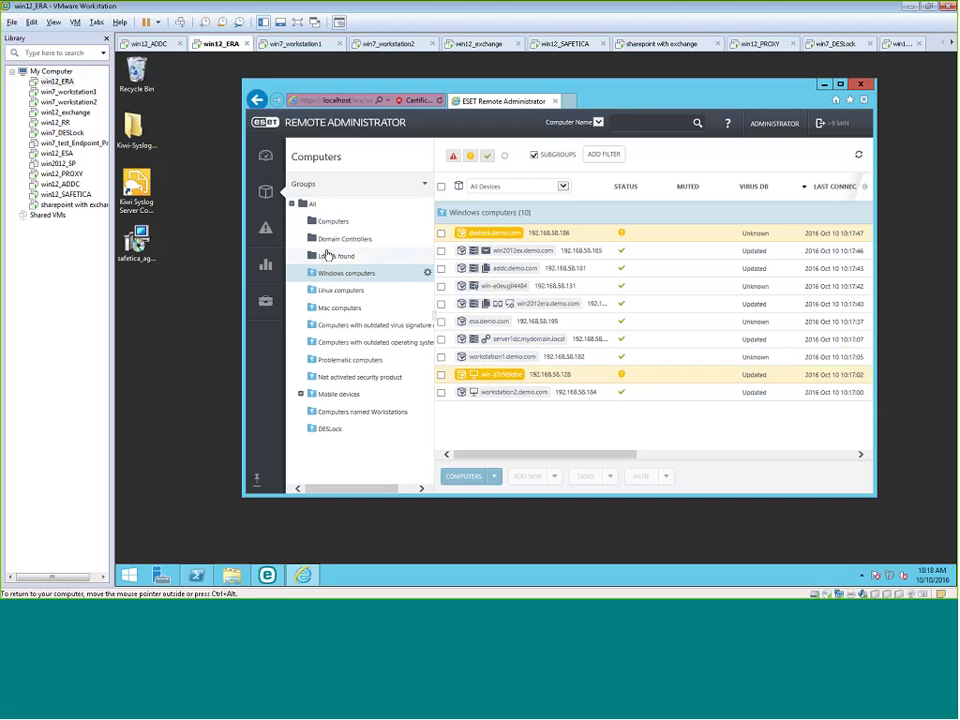
pyautogui.click(326, 222)
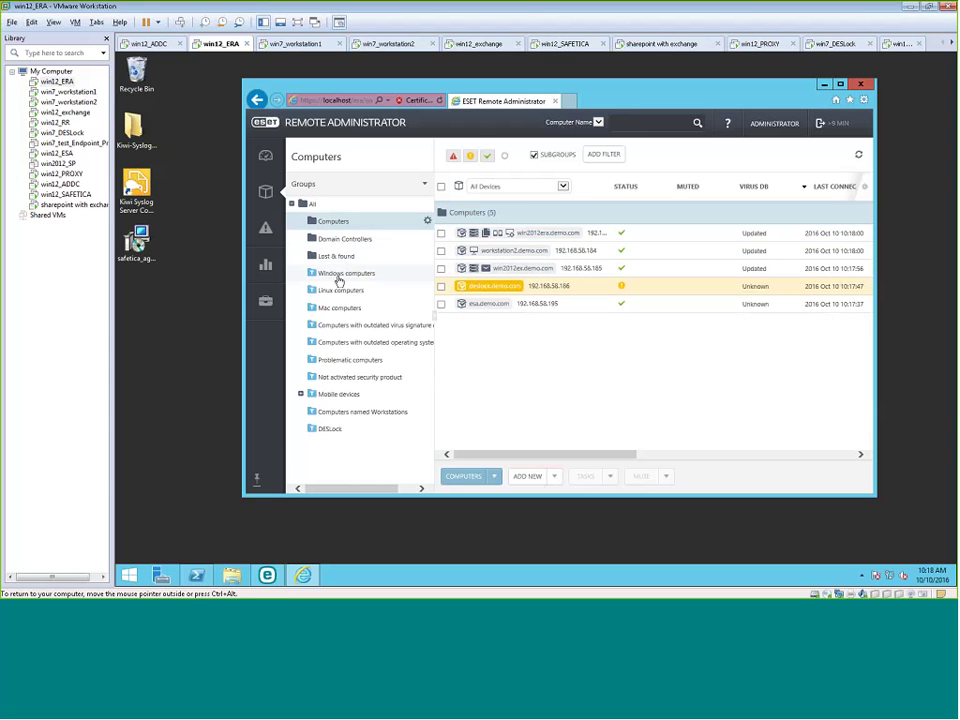
pyautogui.click(340, 276)
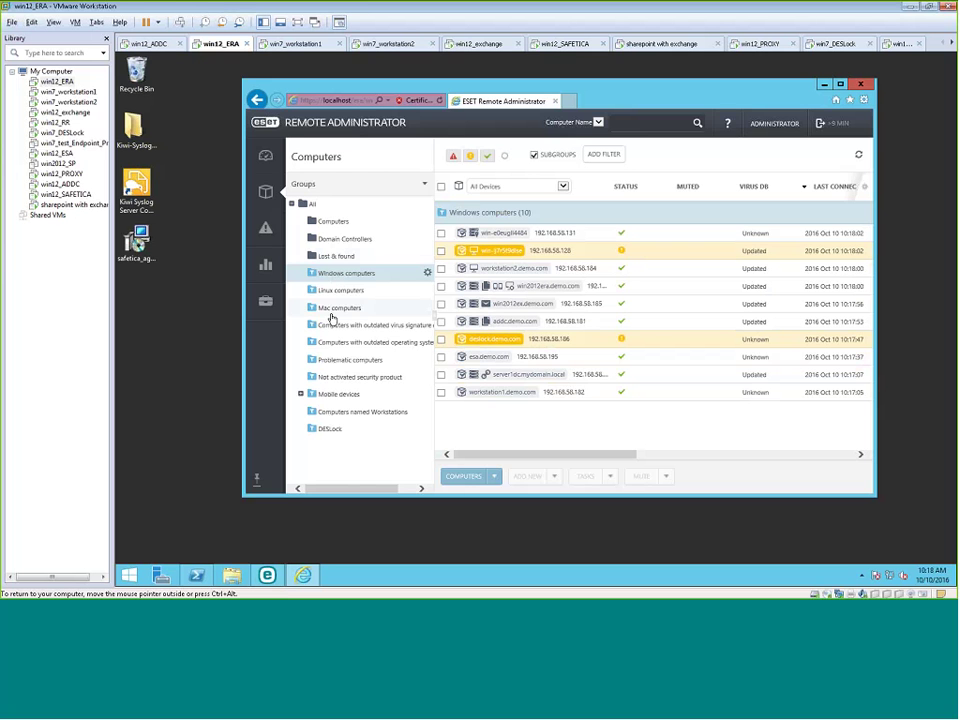
# Create a new client task named Skype with the description "installation skype" and the task type Run Command
pyautogui.click(266, 302)
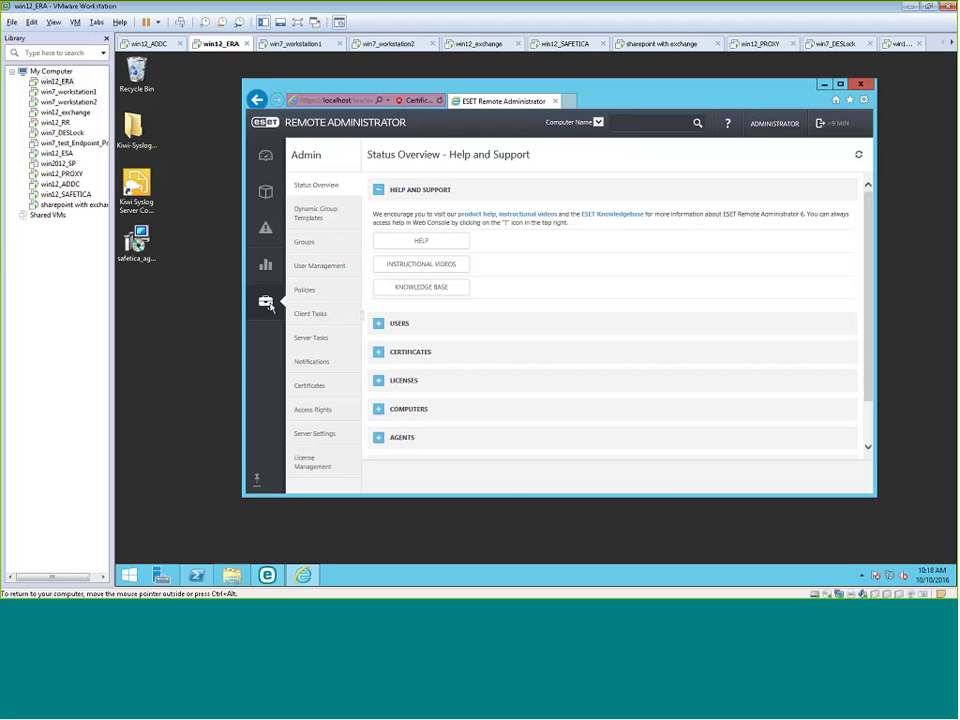
pyautogui.click(312, 314)
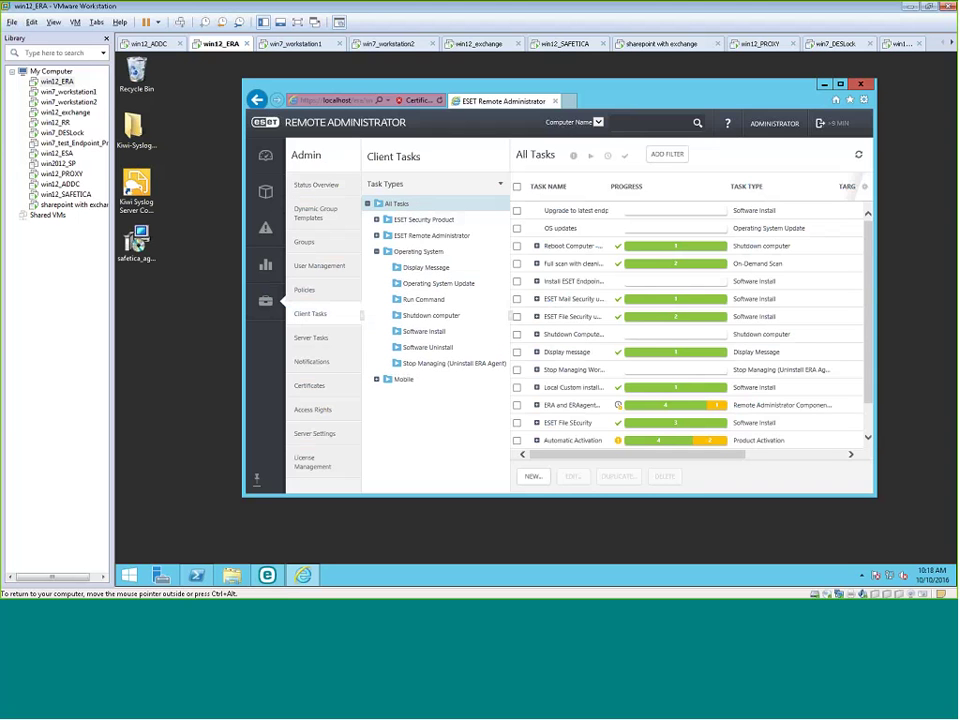
pyautogui.click(533, 477)
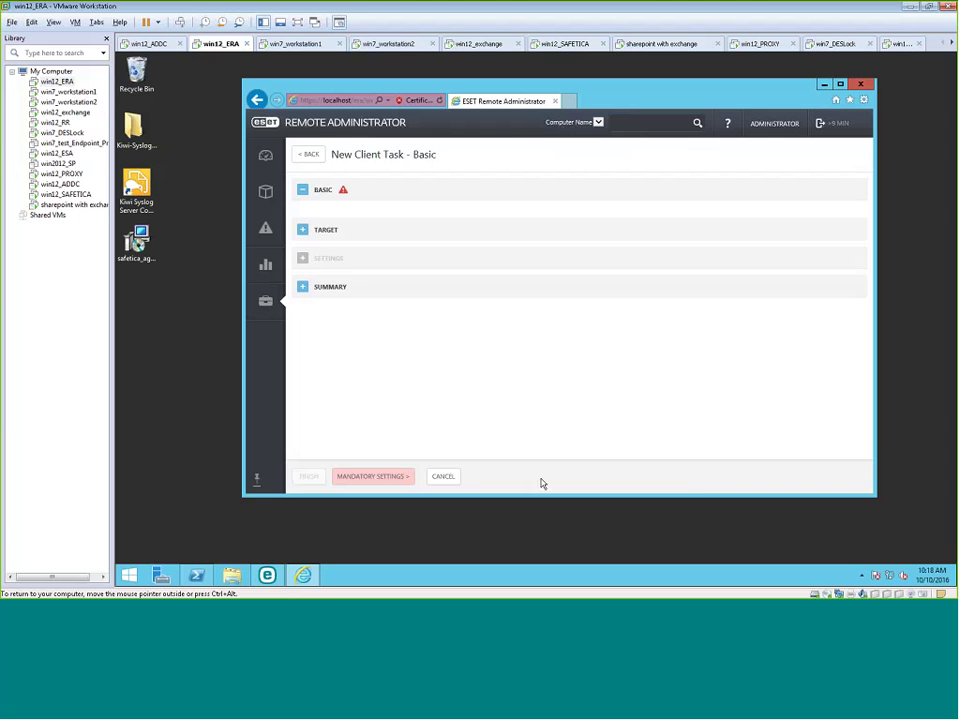
pyautogui.click(447, 220)
pyautogui.moveTo(447, 220); pyautogui.dragTo(325, 219)
pyautogui.write('Skype')
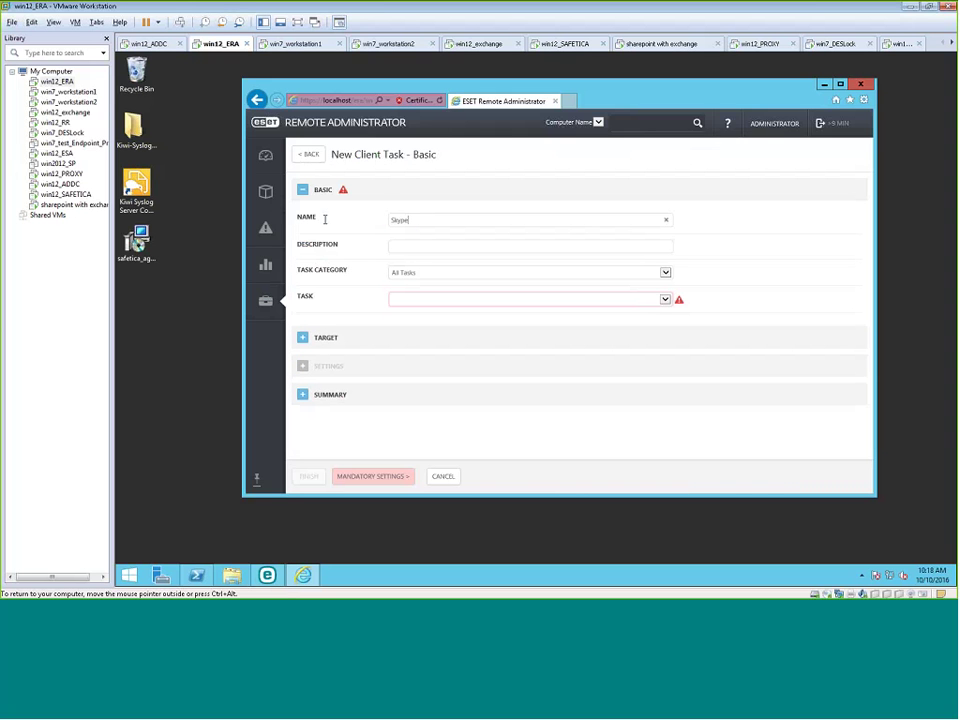
pyautogui.press('Tab')
pyautogui.write('installation skype')
pyautogui.click(454, 299)
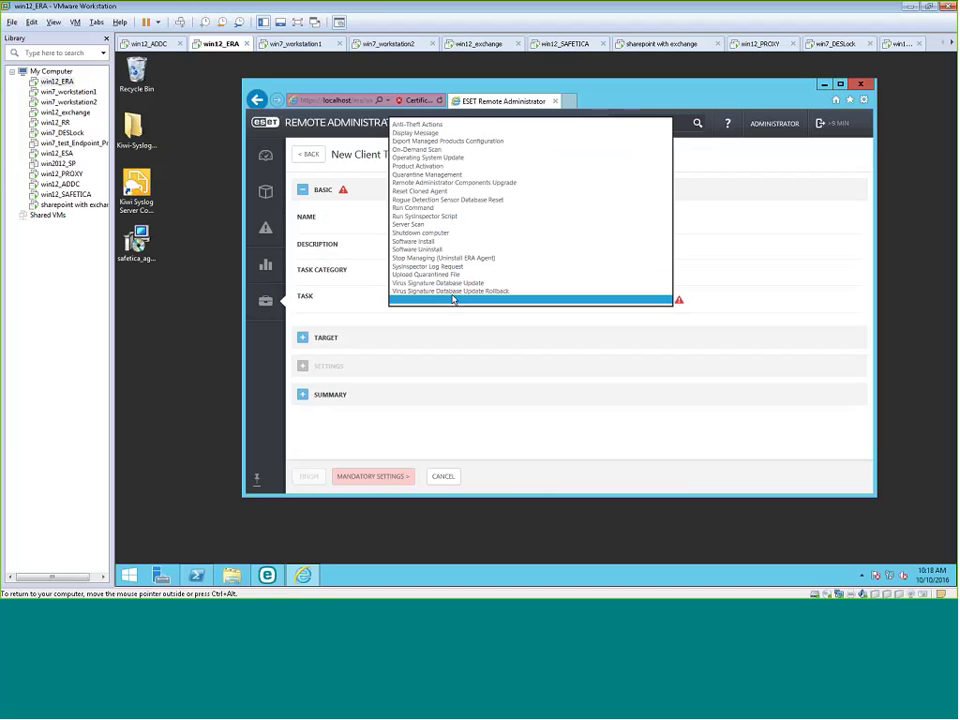
pyautogui.scroll(-3, 426, 214)
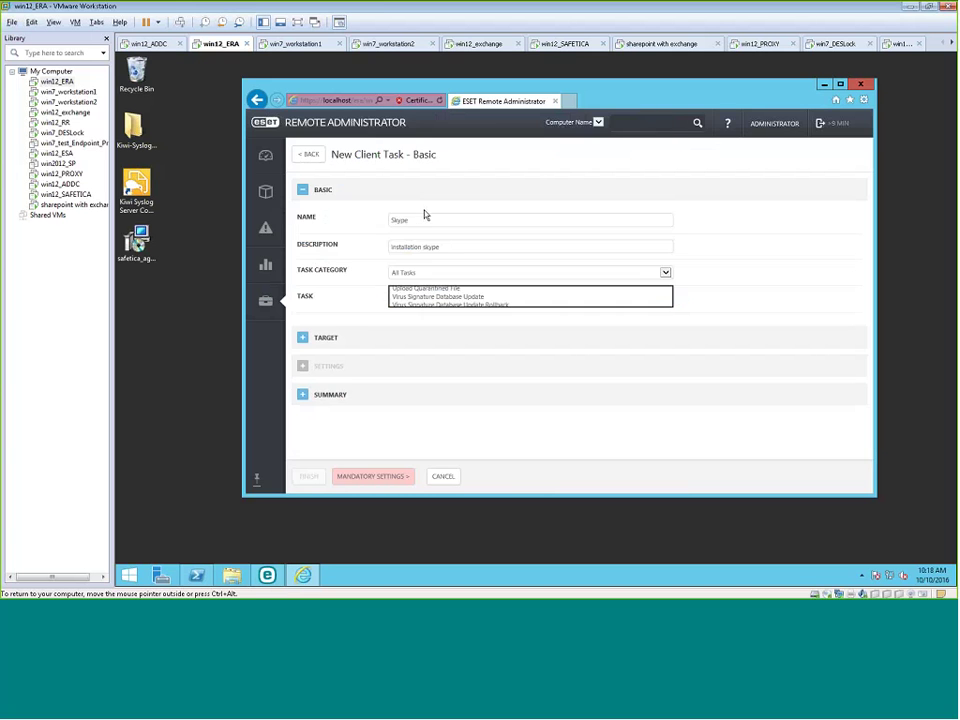
# Set the task's command line to "SkypeSetup.exe /VERYSILENT /SP- /NOCANCEL /NORESTART /SUPPRESSMSGBOXES /NOLAUNCH"
pyautogui.click(311, 365)
pyautogui.click(419, 310)
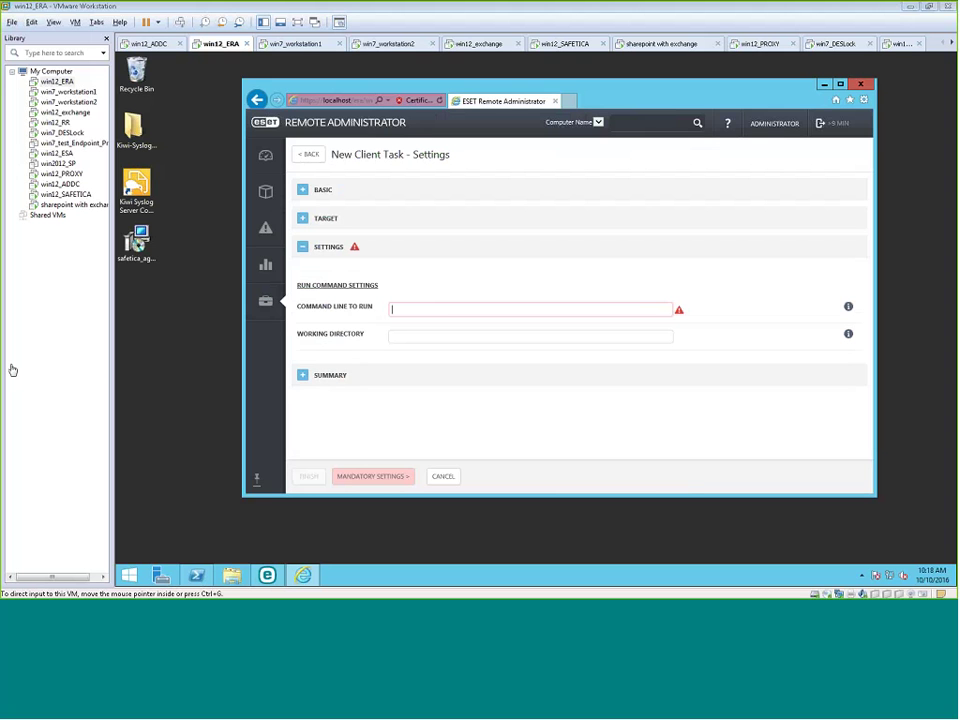
pyautogui.write('SkypeSetup.exe /VERYSILENT /SP- /NOCANCEL /NORESTART /SUPPRESSMSGBOXES /NOLAUNCH')
pyautogui.moveTo(435, 309); pyautogui.dragTo(390, 310)
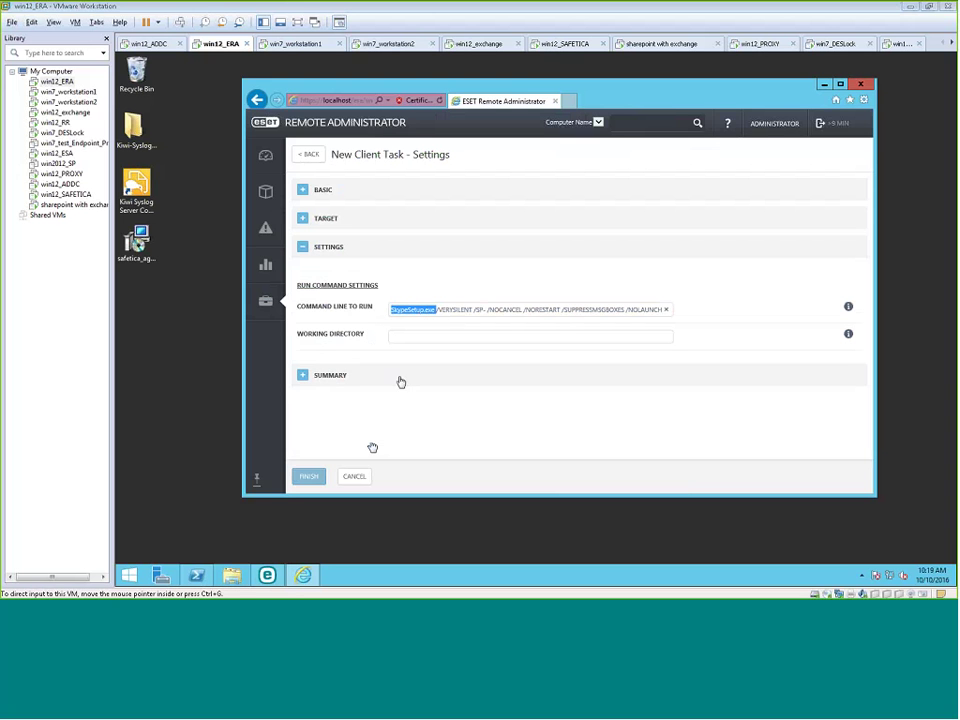
# Set the task's working directory to C:\Users\user1\Downloads and finish creating the client task
pyautogui.click(399, 337)
pyautogui.write('C:\\Users\\user1\\Downloads')
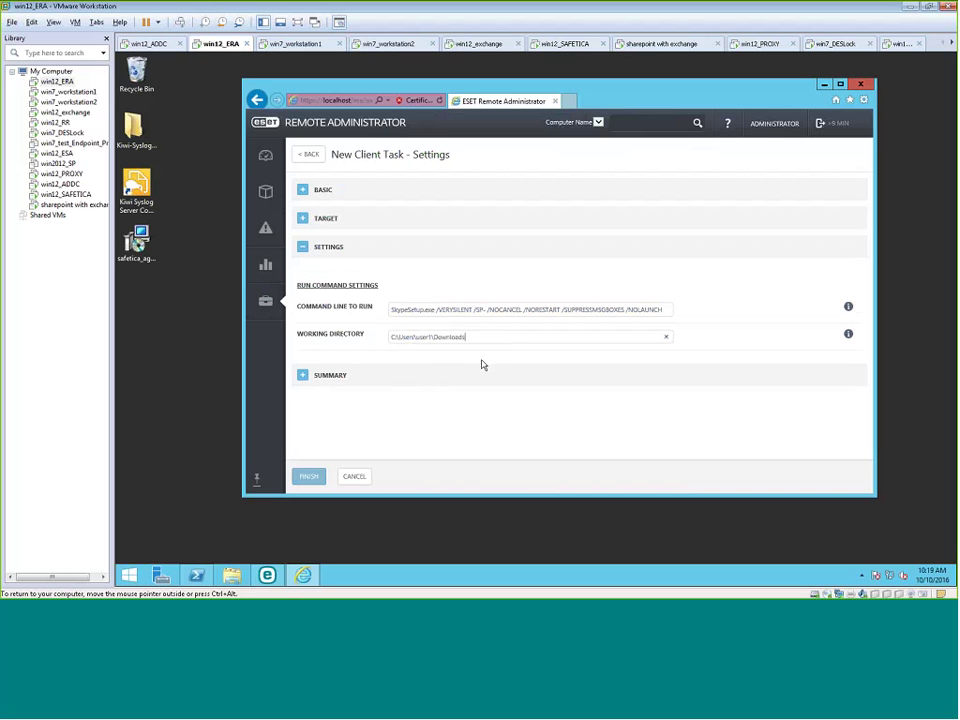
pyautogui.moveTo(476, 310); pyautogui.dragTo(561, 310)
pyautogui.click(504, 338)
pyautogui.click(308, 477)
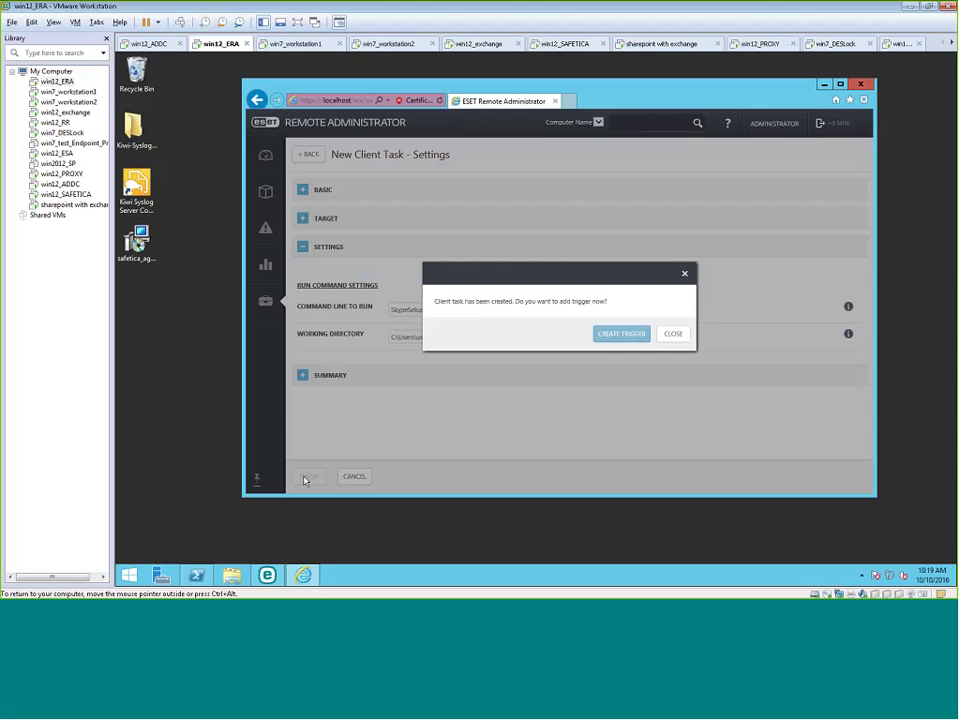
# Create a trigger for the Skype task with workstation1.demo.com as its only target, including subgroups in the computer list
pyautogui.click(631, 336)
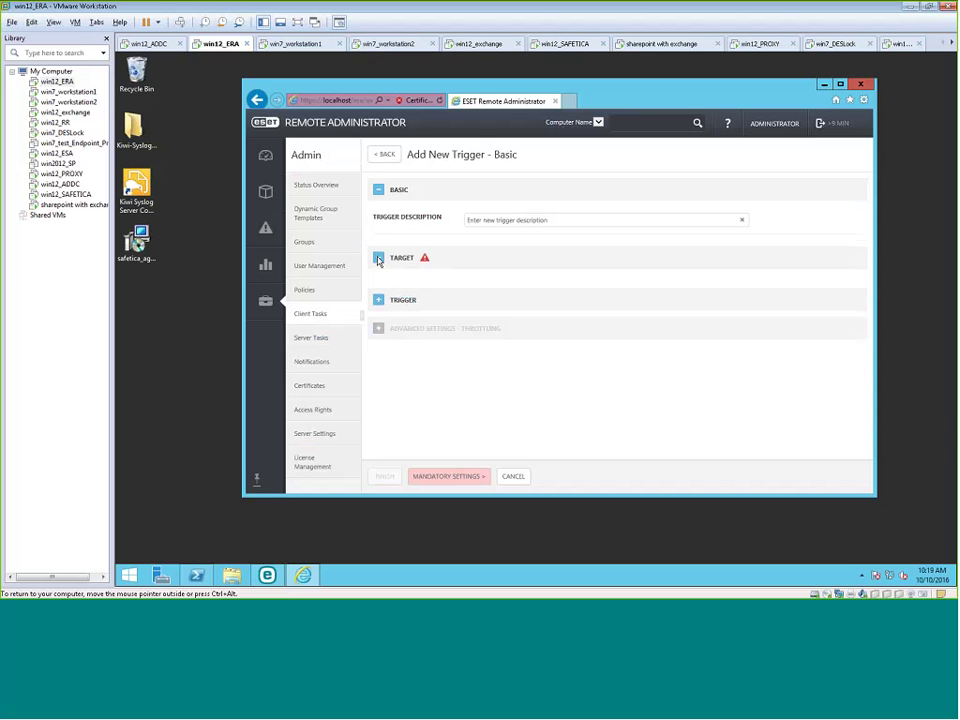
pyautogui.click(378, 259)
pyautogui.click(407, 251)
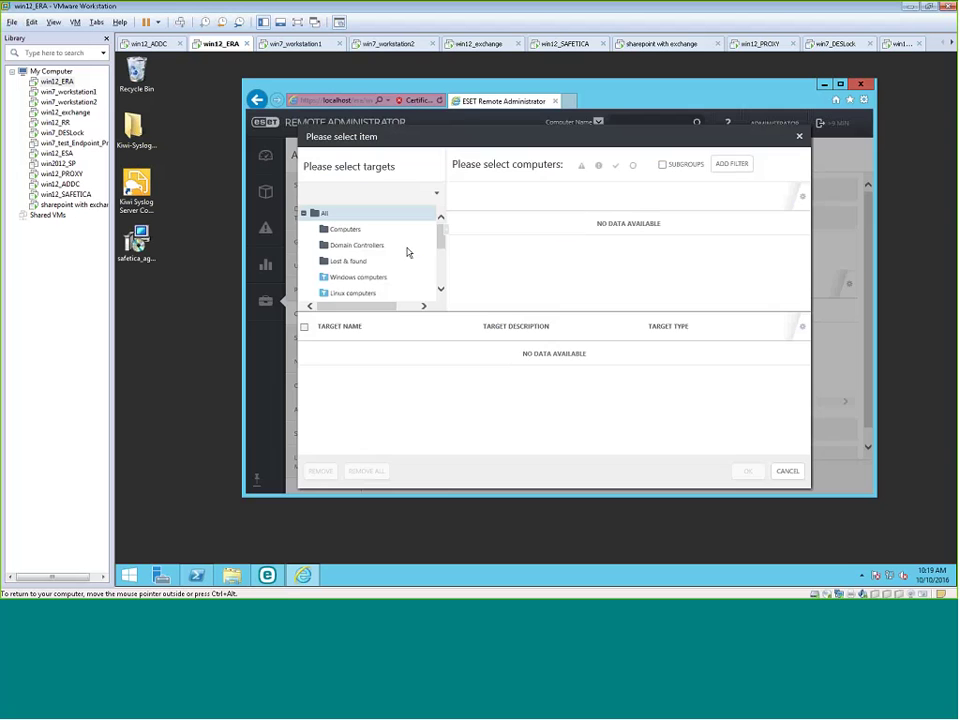
pyautogui.click(662, 166)
pyautogui.moveTo(806, 232); pyautogui.dragTo(806, 270)
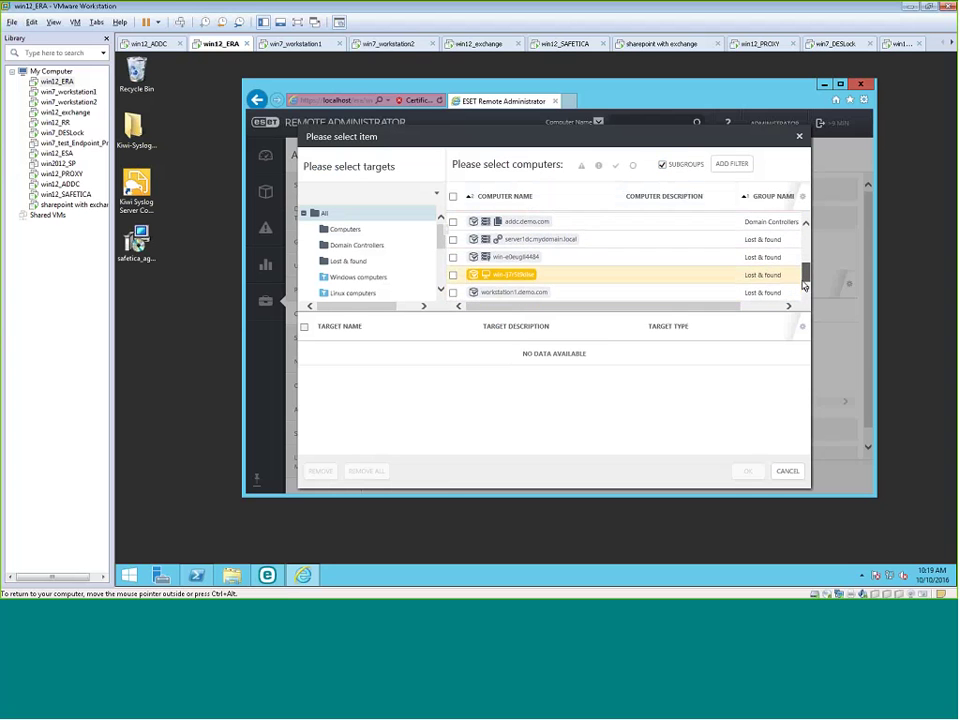
pyautogui.click(453, 292)
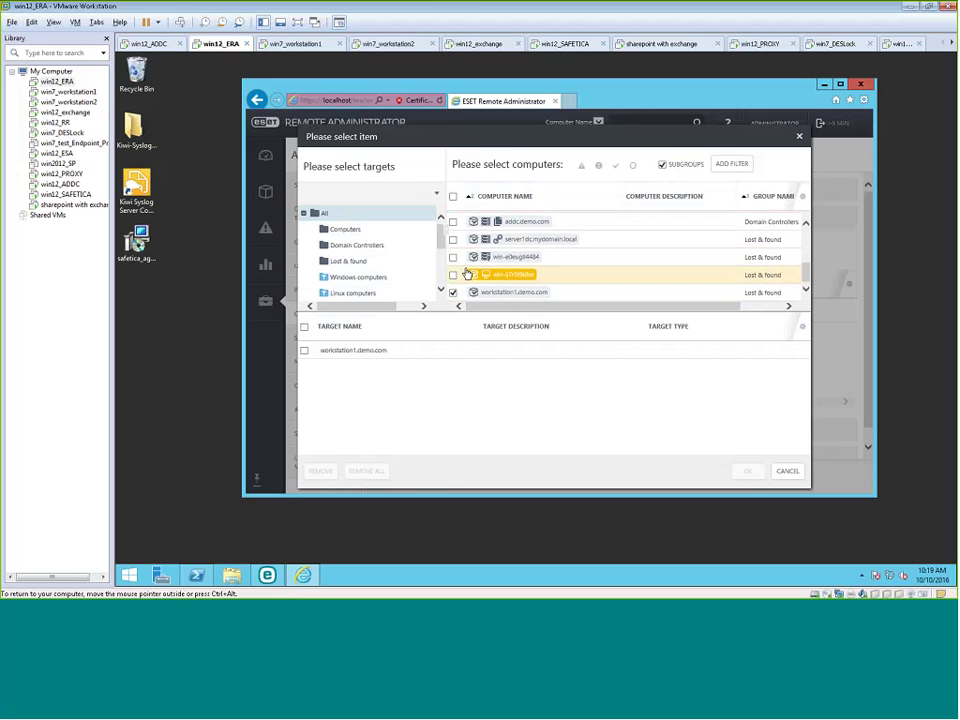
pyautogui.click(453, 257)
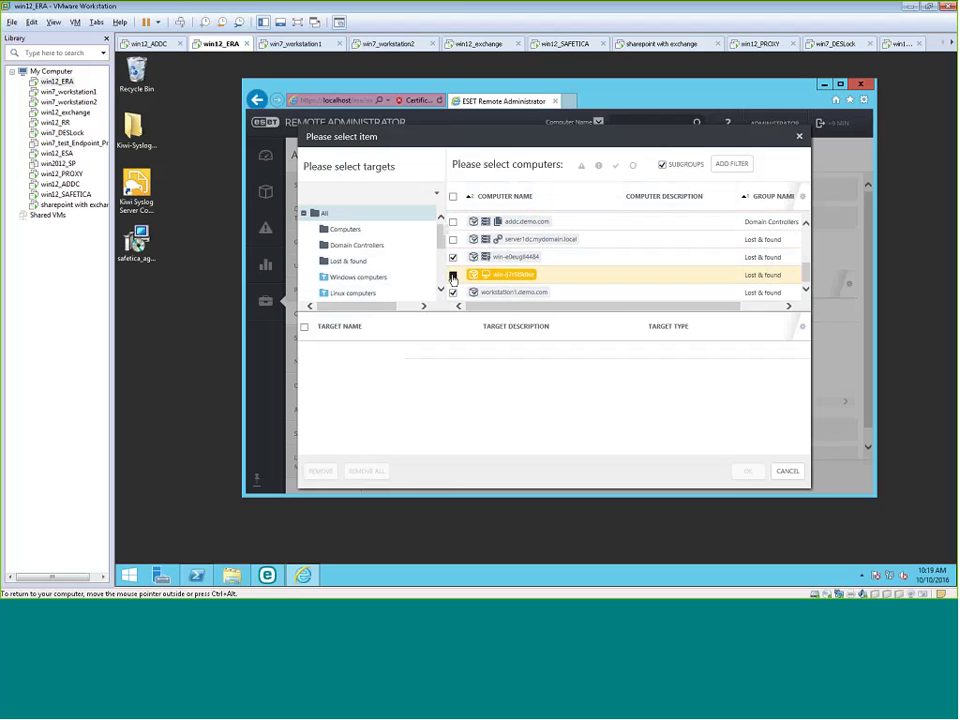
pyautogui.click(453, 275)
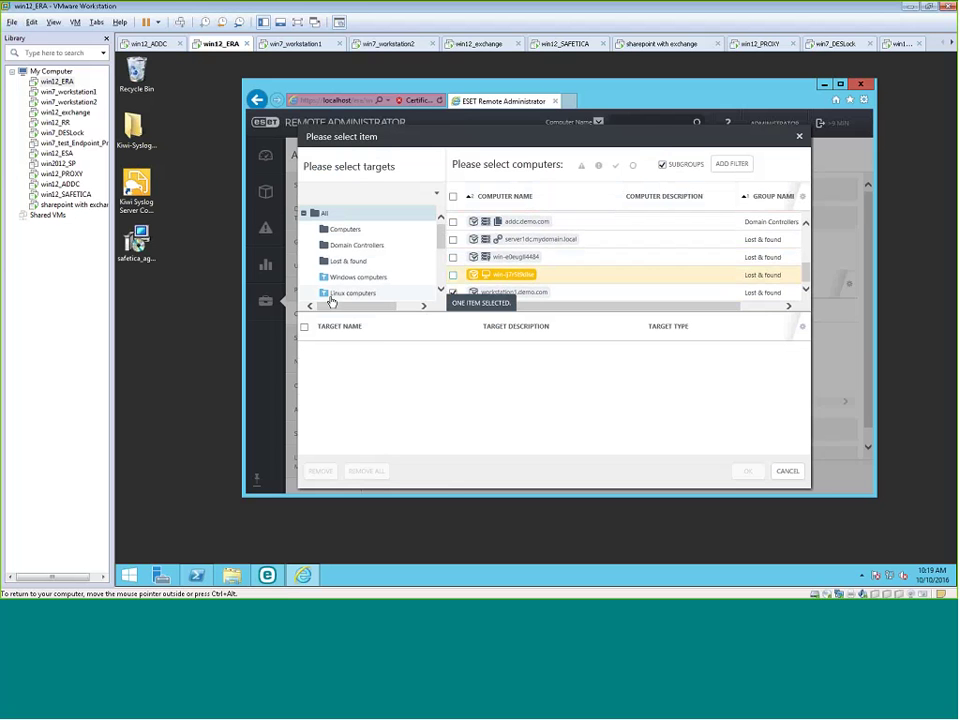
pyautogui.click(331, 296)
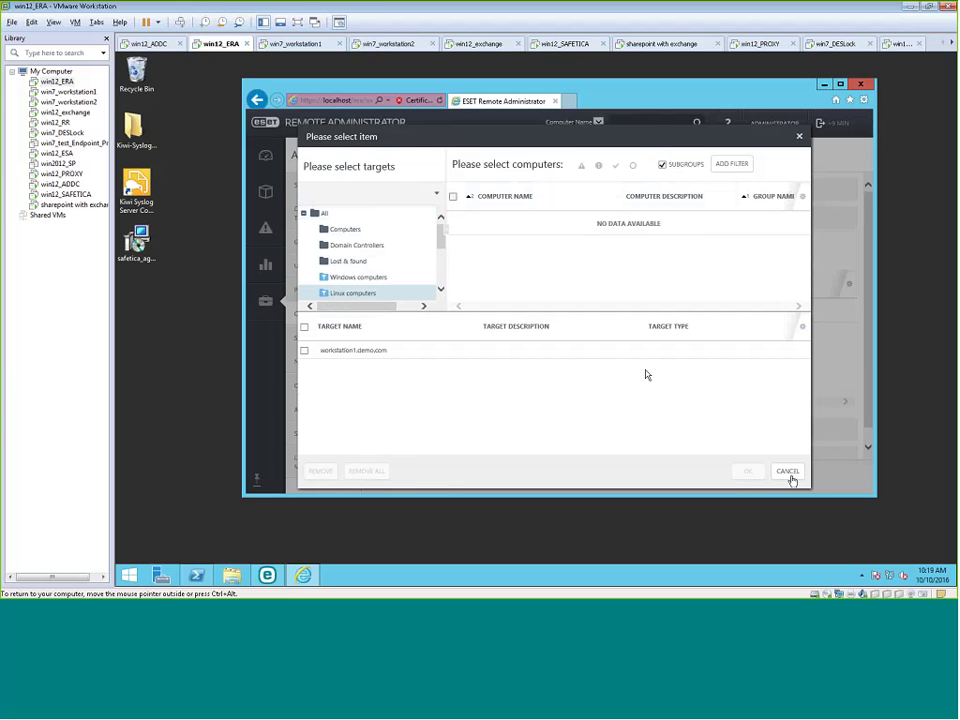
pyautogui.click(752, 477)
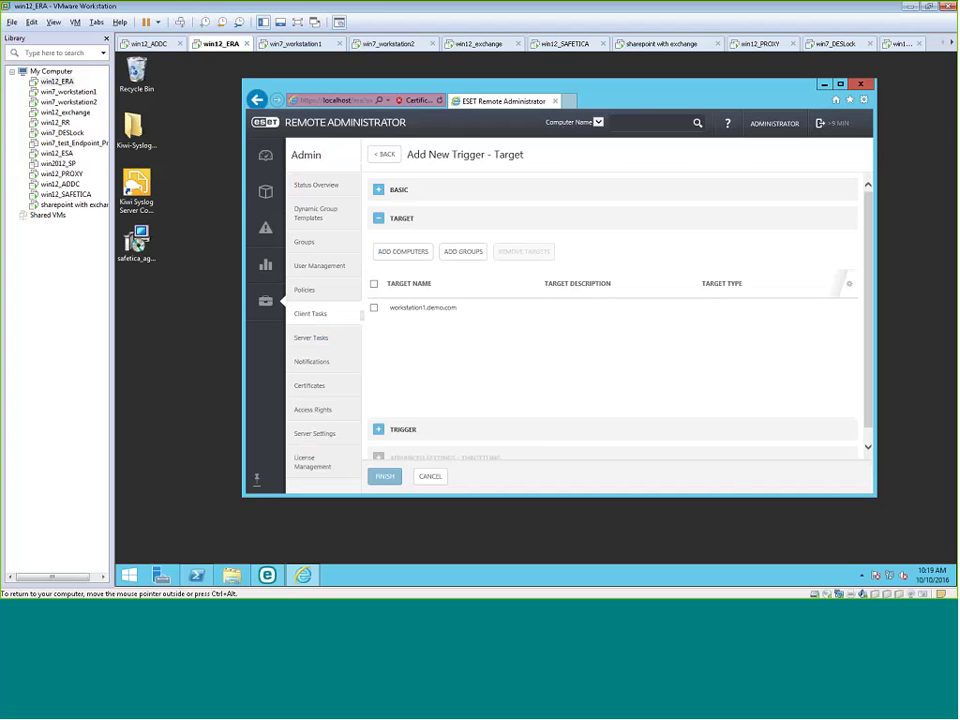
# Keep the trigger type As Soon As Possible, enable the use of local time, and finish the trigger
pyautogui.click(378, 430)
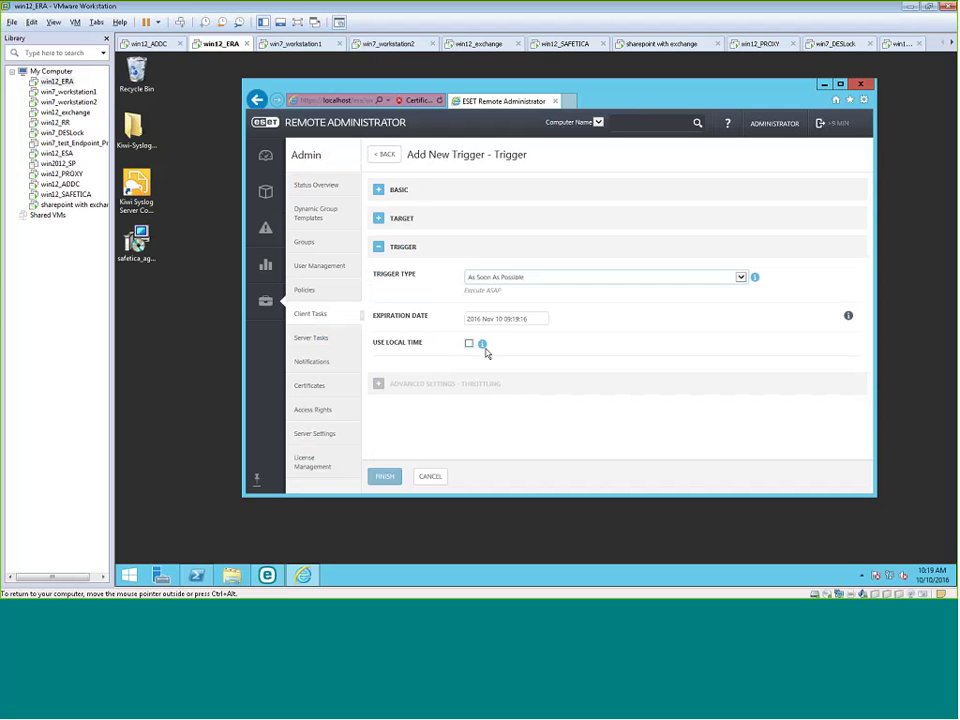
pyautogui.click(470, 343)
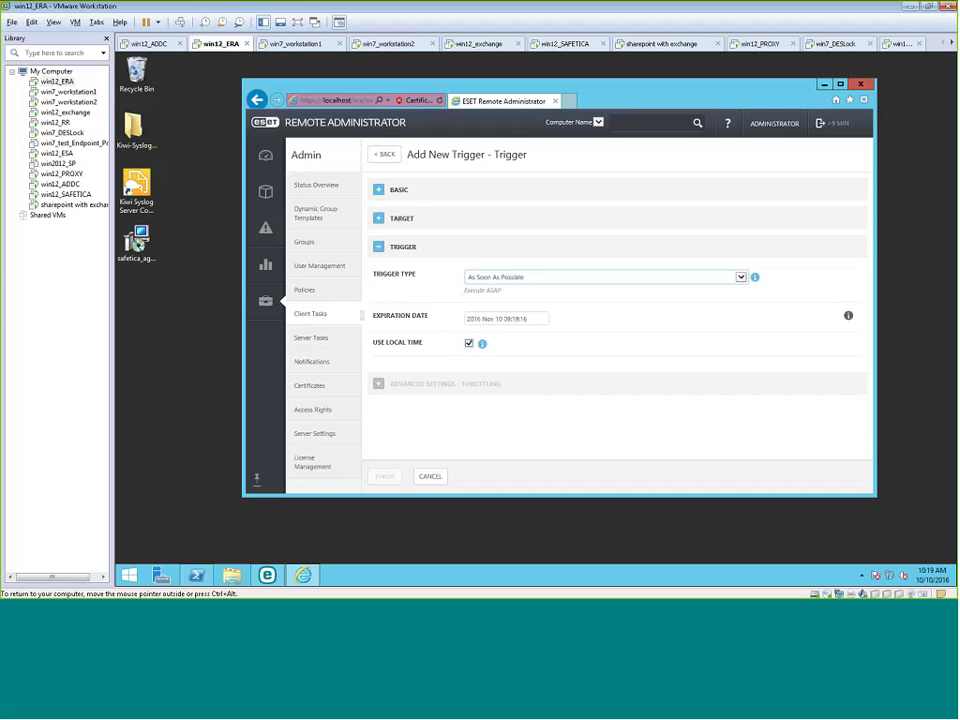
pyautogui.click(386, 476)
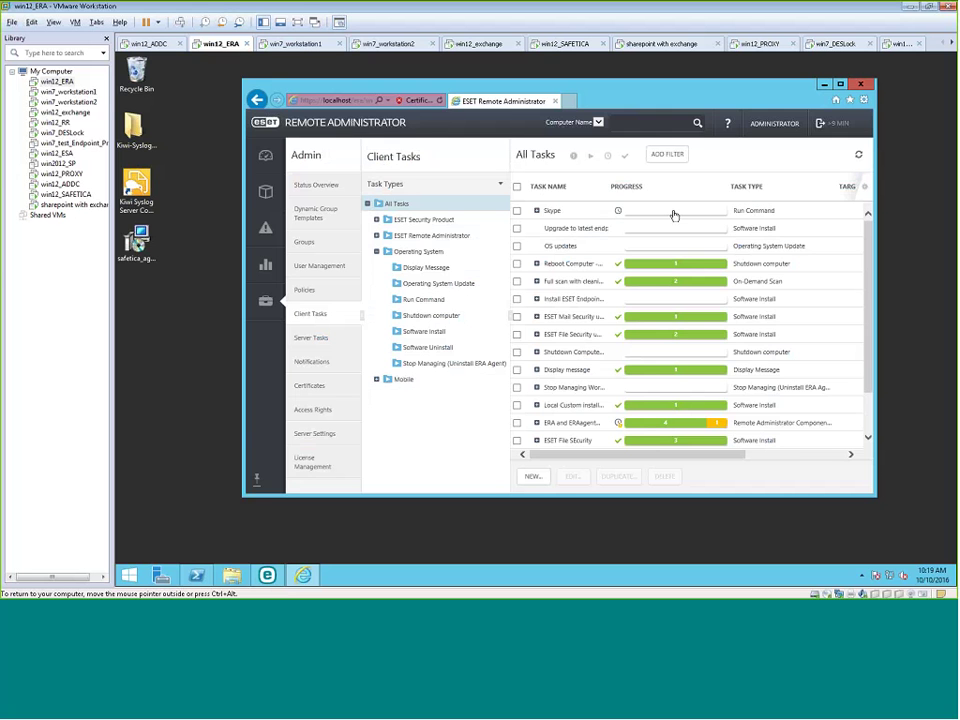
# Switch to the win7_workstation1 virtual machine and open Windows Task Manager
pyautogui.click(297, 44)
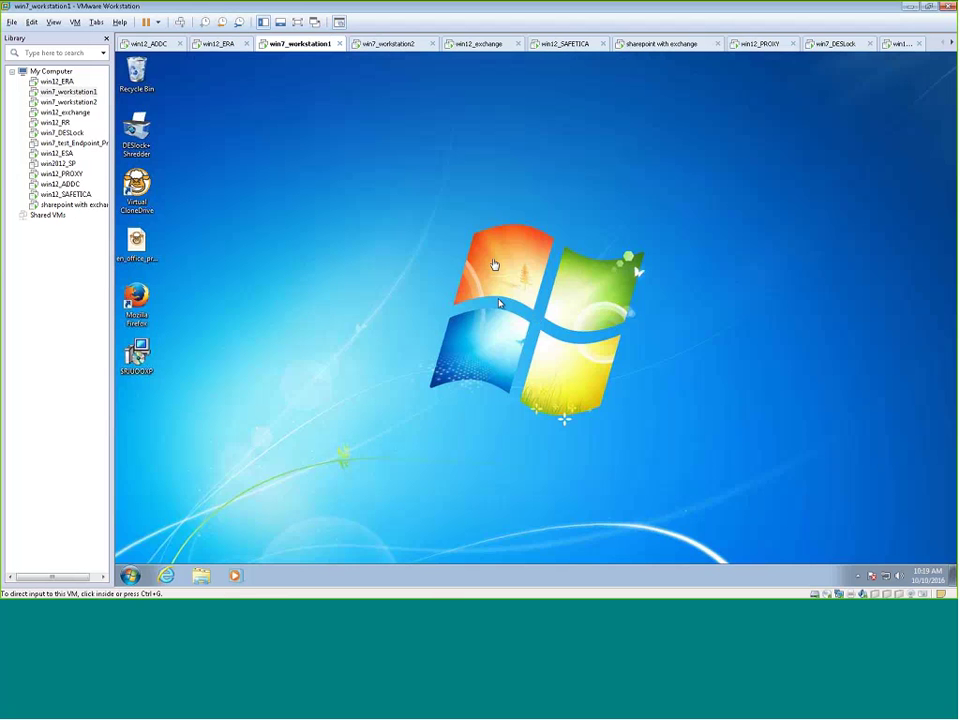
pyautogui.rightClick(295, 577)
pyautogui.click(332, 537)
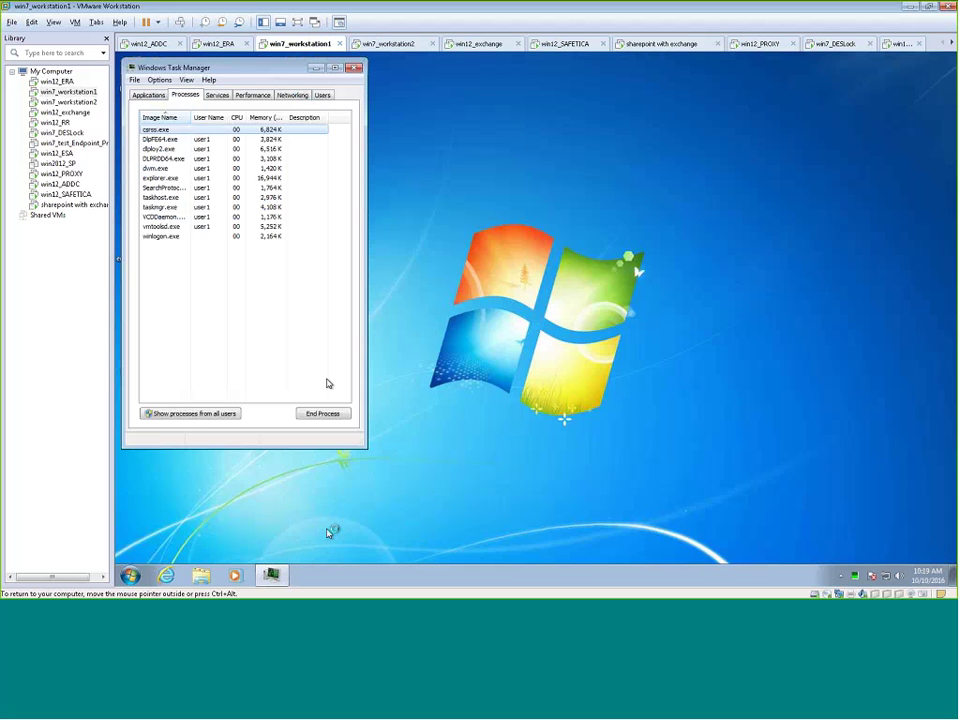
# Show processes from all users by authorizing with the Administrator account and its password, and select the SkypeSetup.exe process
pyautogui.click(200, 418)
pyautogui.write('Administra')
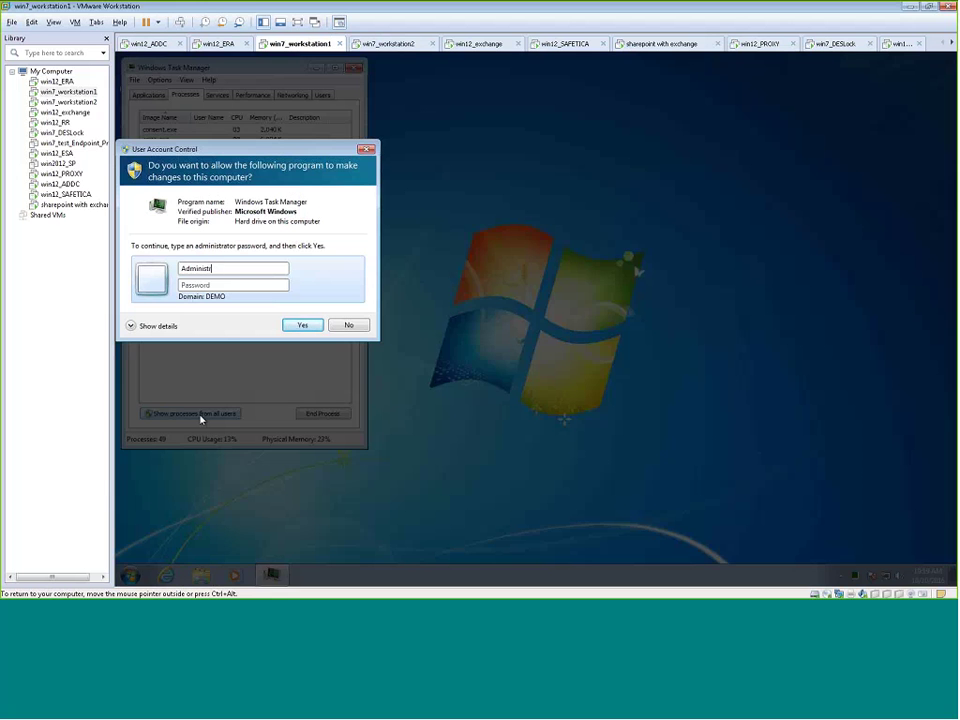
pyautogui.write('tor')
pyautogui.press('Tab')
pyautogui.write('*****')
pyautogui.press('Return')
pyautogui.hotkey('alt', 'F4')
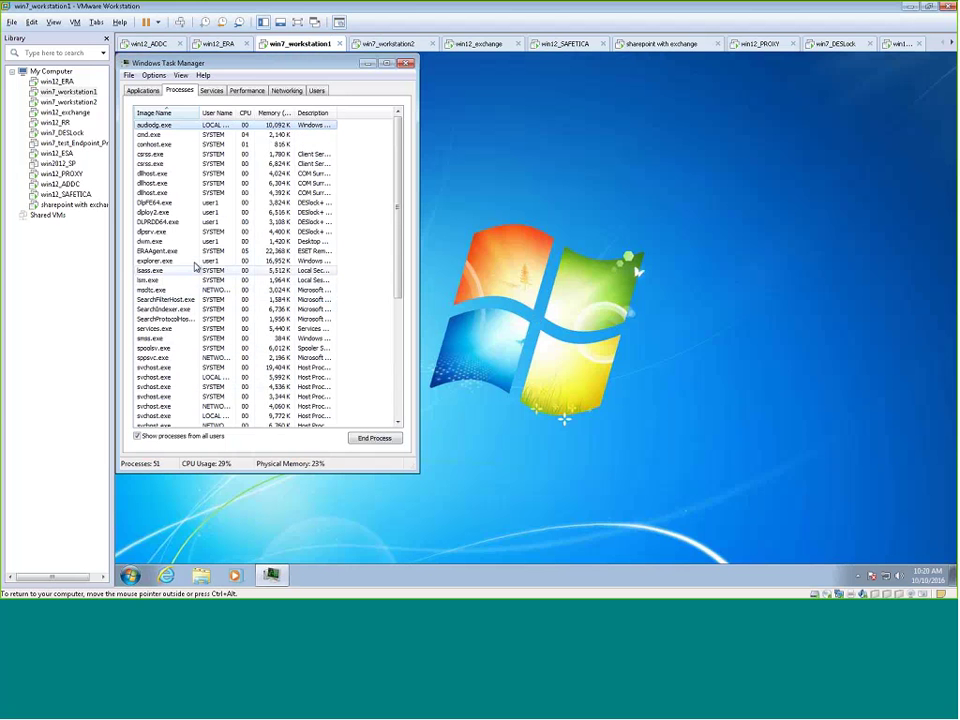
pyautogui.click(189, 318)
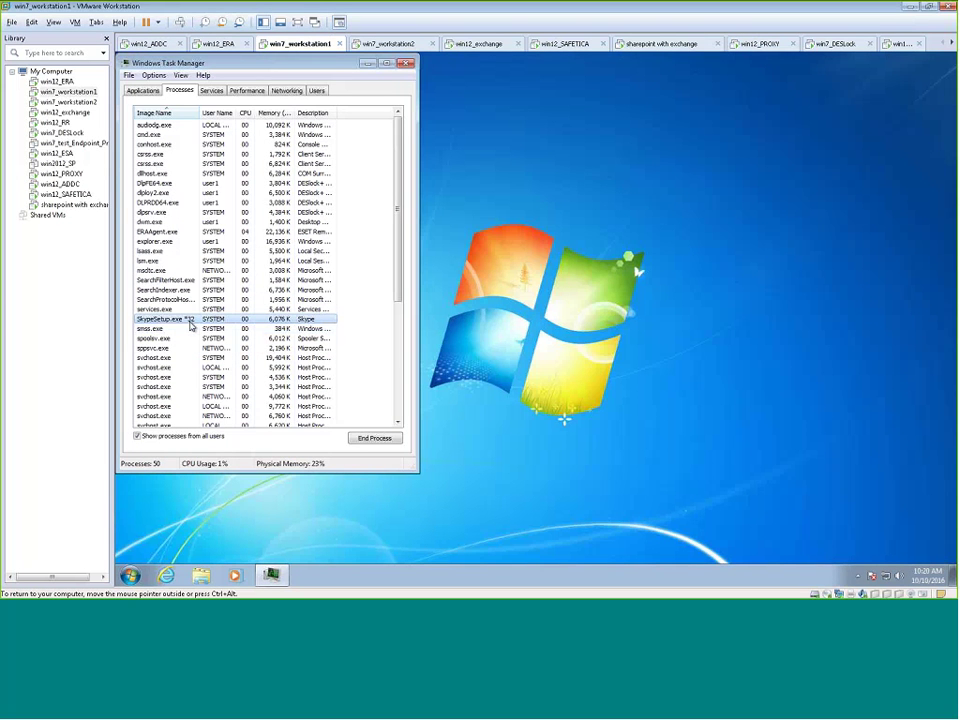
pyautogui.click(586, 344)
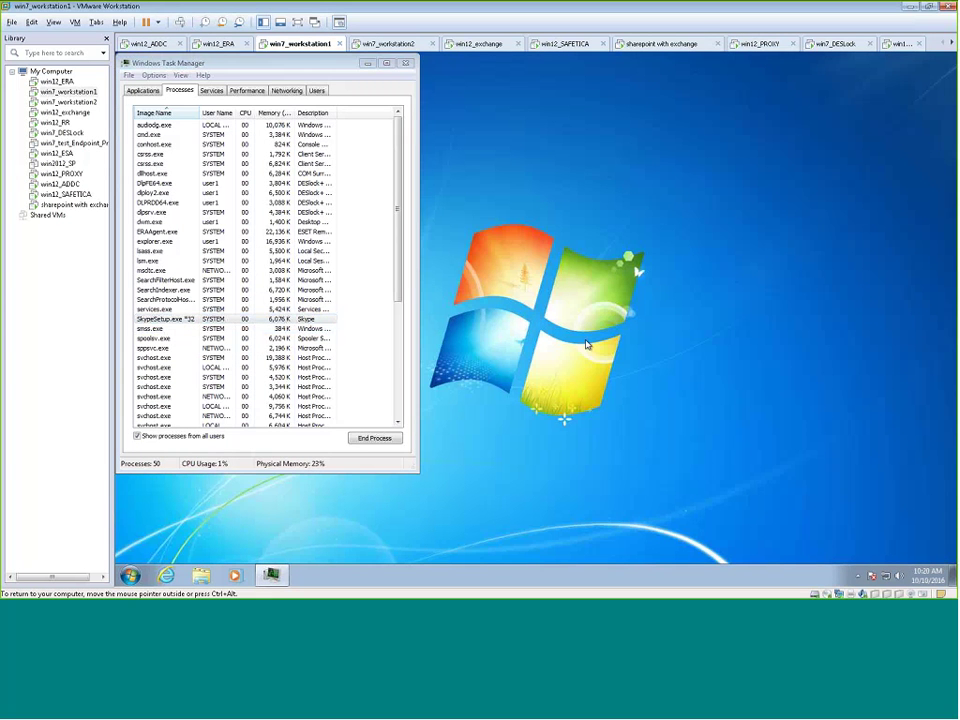
# Return to the win12_ERA virtual machine, refresh the client task list, and expand the Skype task to check its progress
pyautogui.click(223, 43)
pyautogui.click(857, 157)
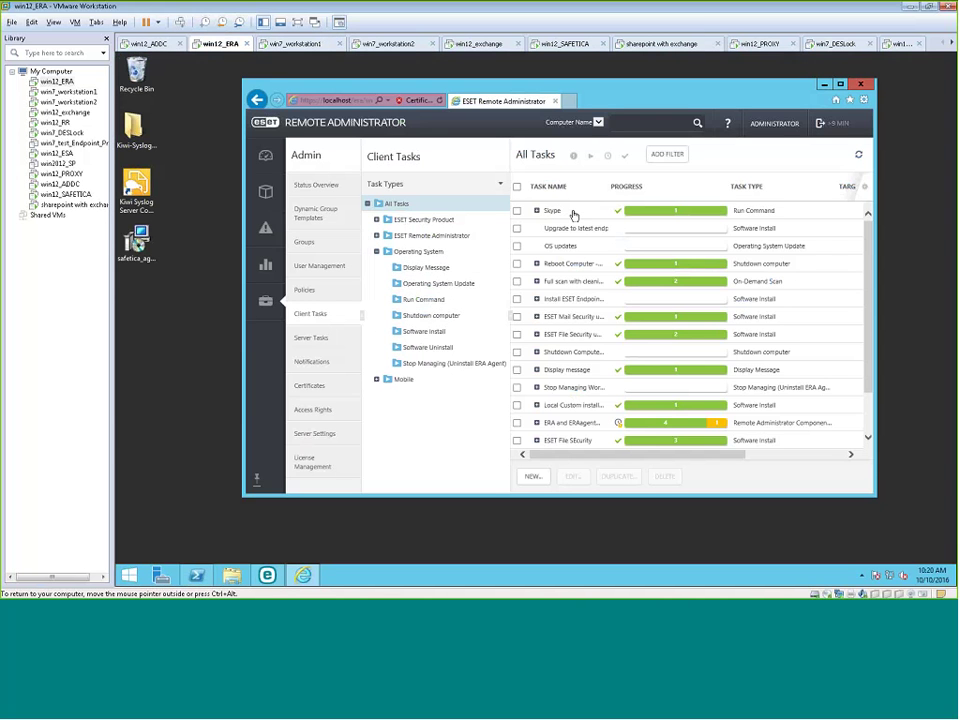
pyautogui.click(537, 211)
# Switch to the win7_workstation1 virtual machine, review its running processes, and open the Control Panel list of installed programs to look for Skype
pyautogui.click(296, 45)
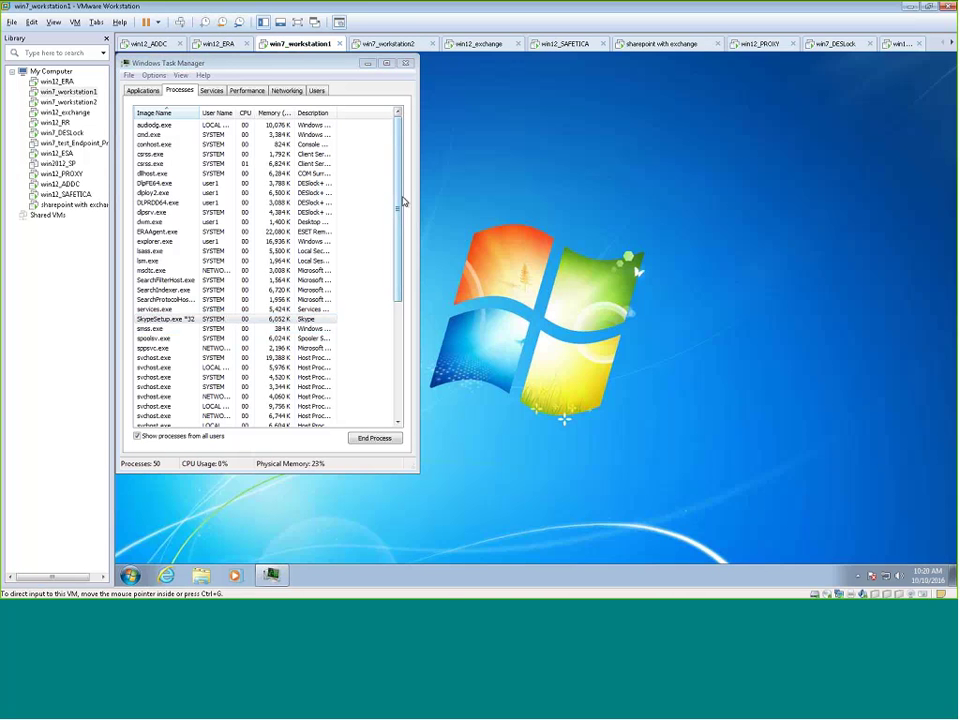
pyautogui.moveTo(401, 181)
pyautogui.mouseDown()
pyautogui.moveTo(401, 223)
pyautogui.moveTo(401, 182)
pyautogui.moveTo(401, 190)
pyautogui.mouseUp()
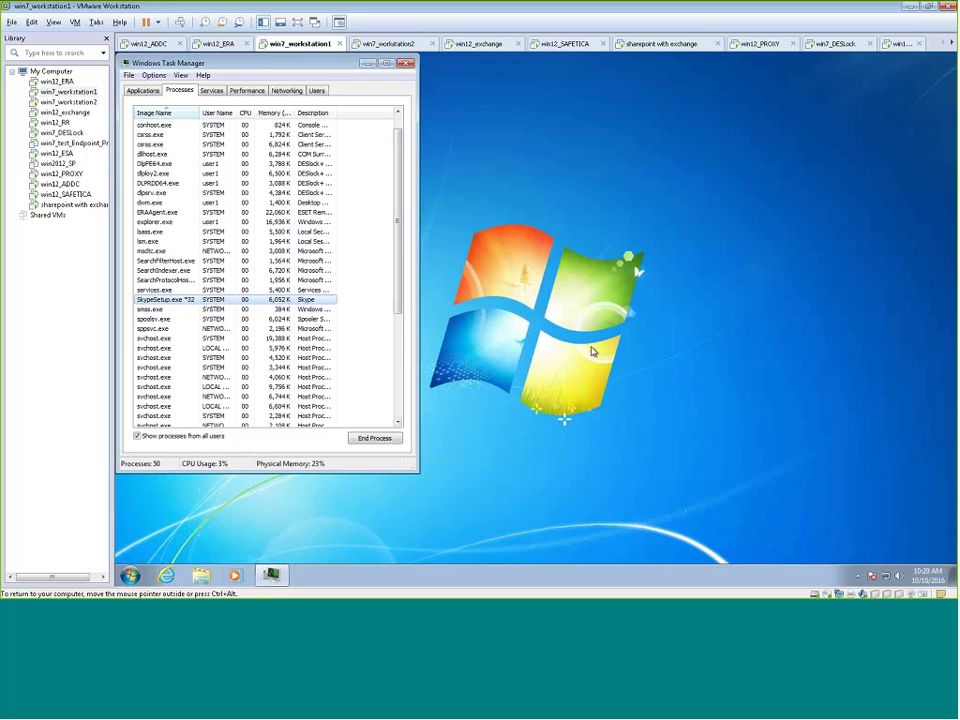
pyautogui.click(131, 574)
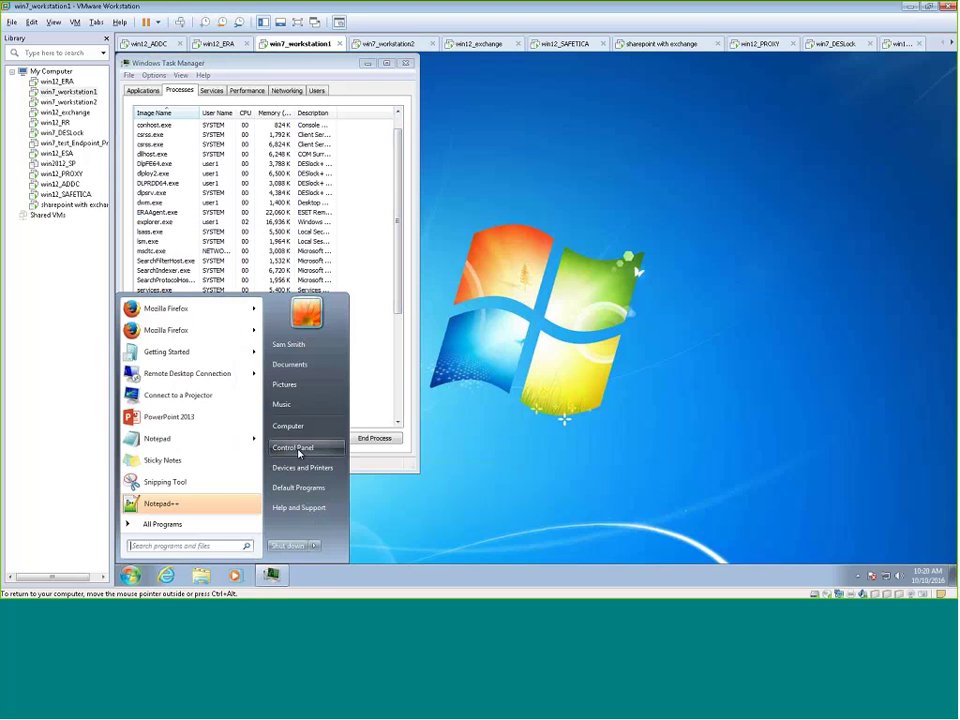
pyautogui.click(296, 448)
pyautogui.click(550, 329)
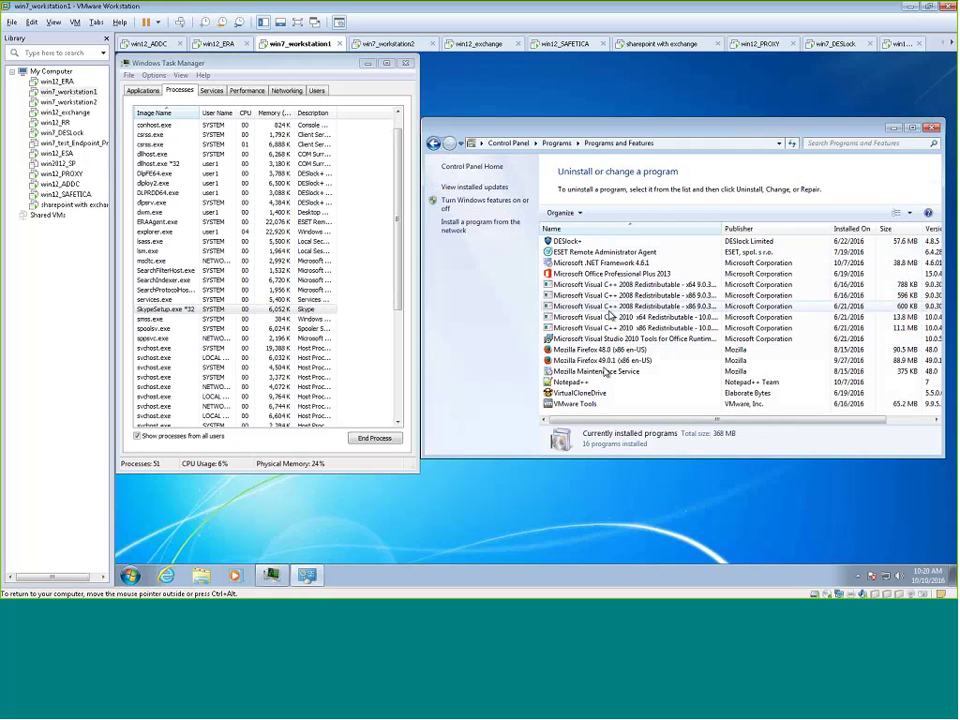
pyautogui.click(617, 384)
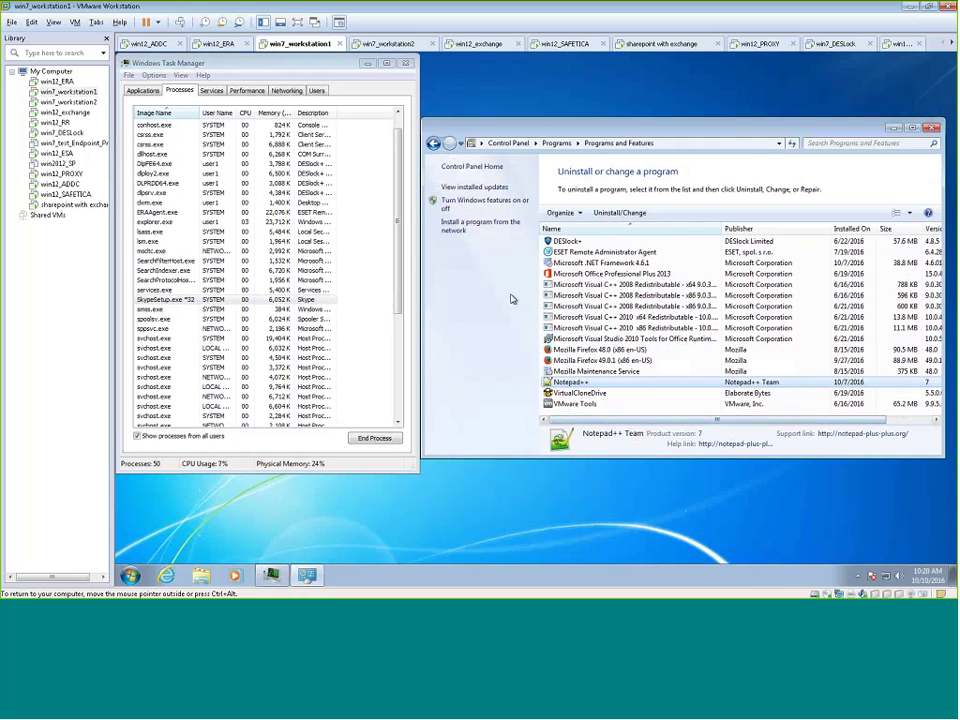
# Reopen the Uninstall a program list from the Control Panel home to recheck for Skype, and look at the Task Manager processes again
pyautogui.click(434, 146)
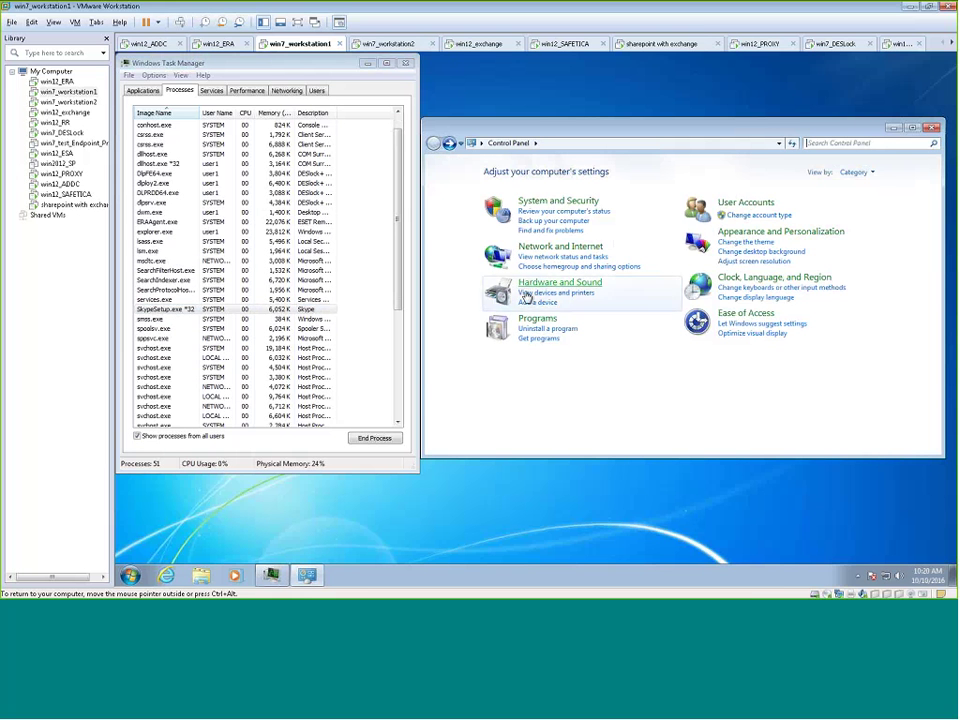
pyautogui.click(546, 330)
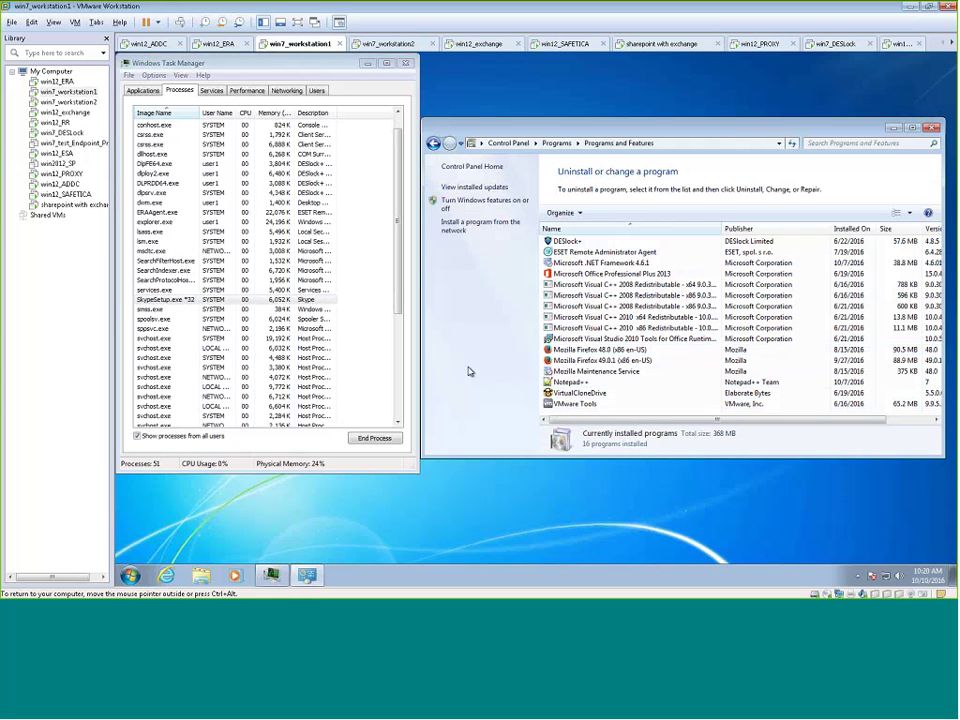
pyautogui.click(140, 227)
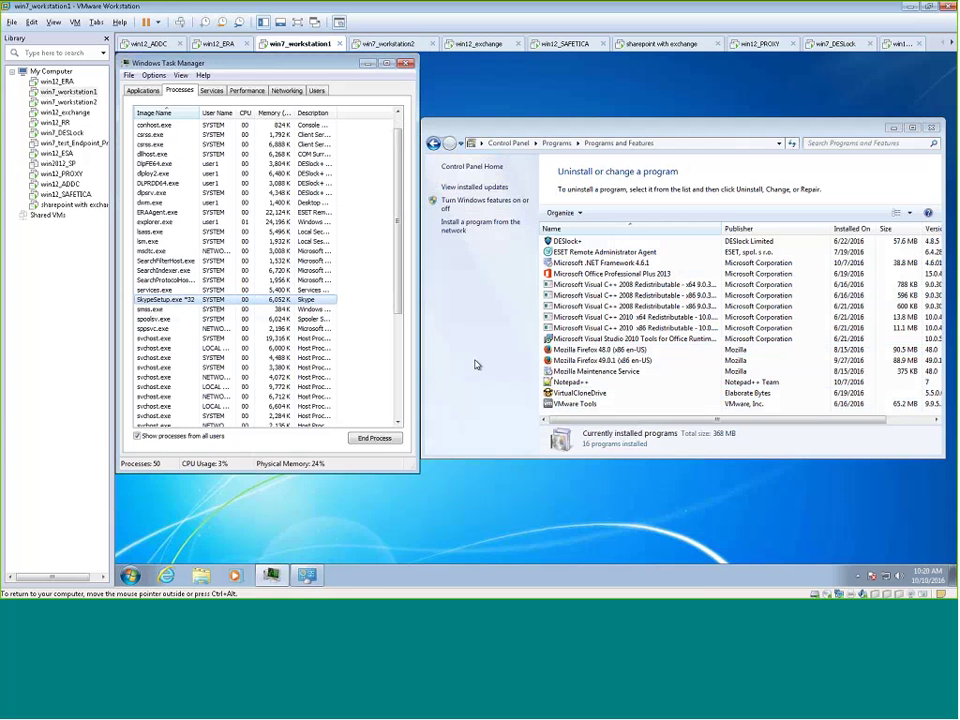
# Return to the win12_ERA virtual machine and start a new dynamic group template named Skype installation
pyautogui.click(217, 45)
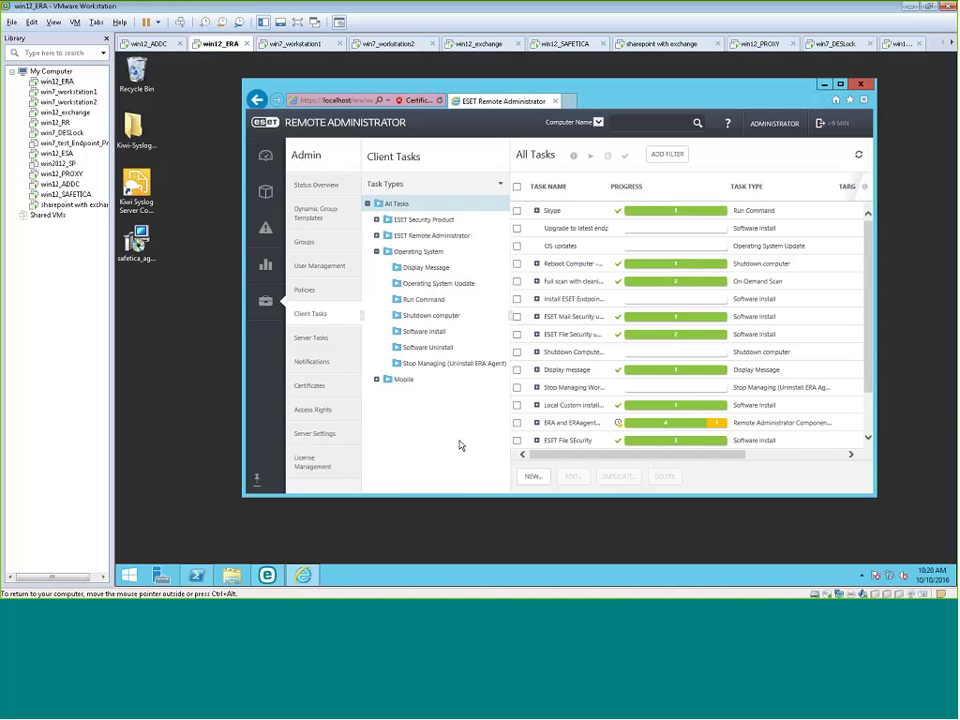
pyautogui.click(282, 302)
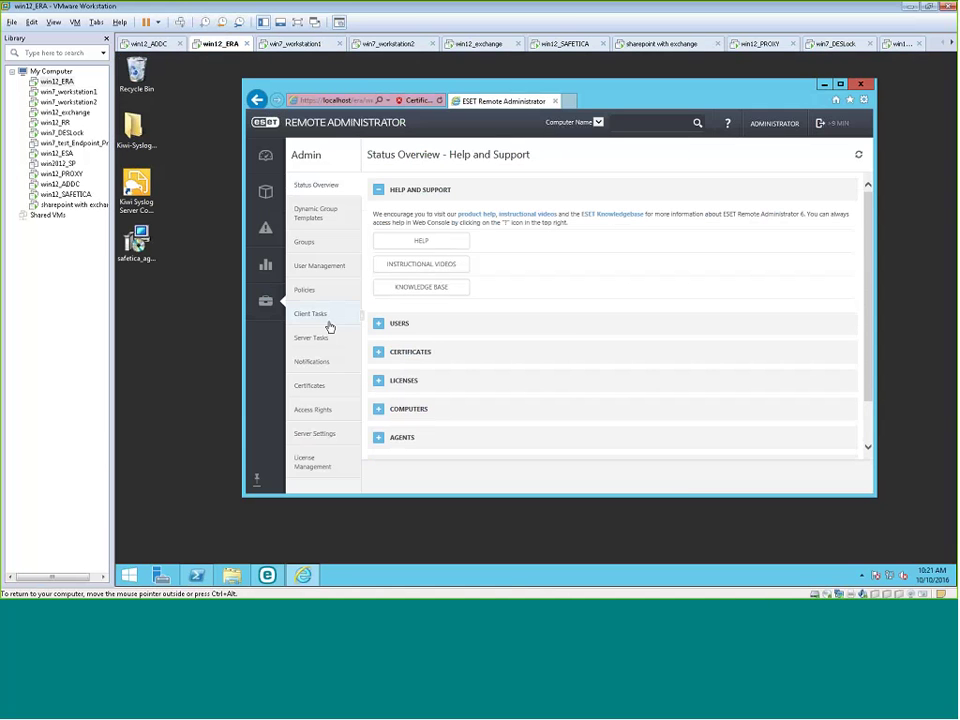
pyautogui.click(320, 214)
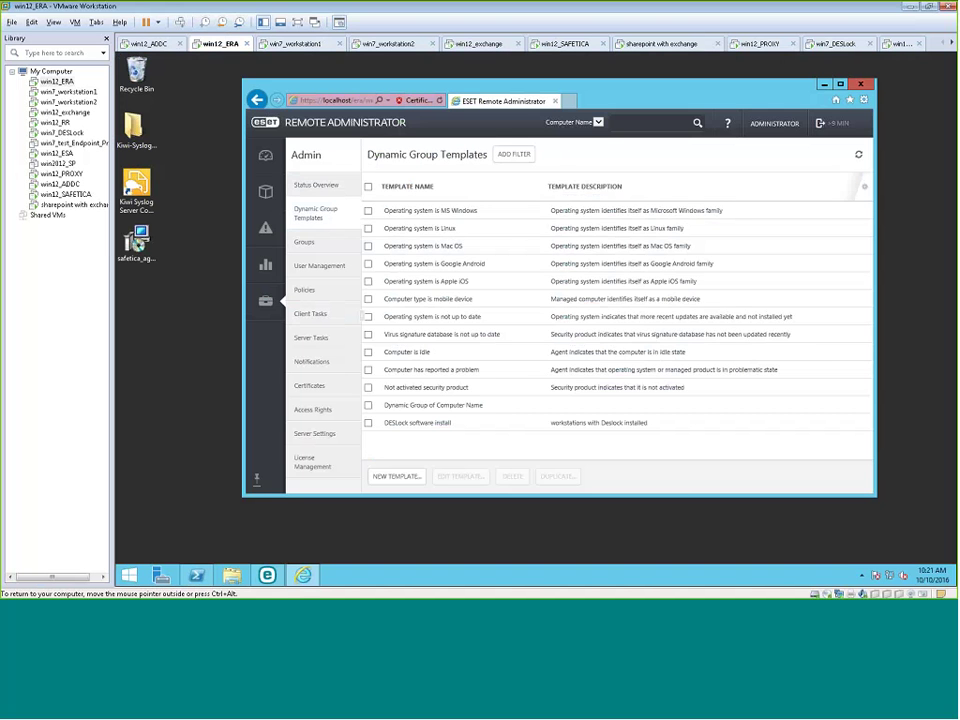
pyautogui.click(400, 476)
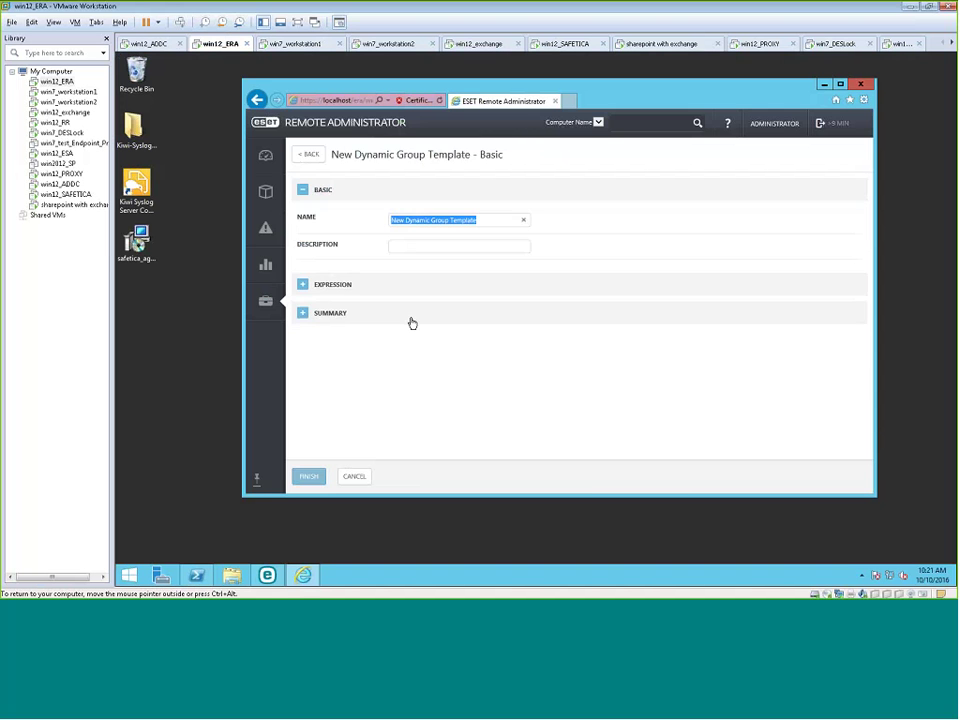
pyautogui.write('Si')
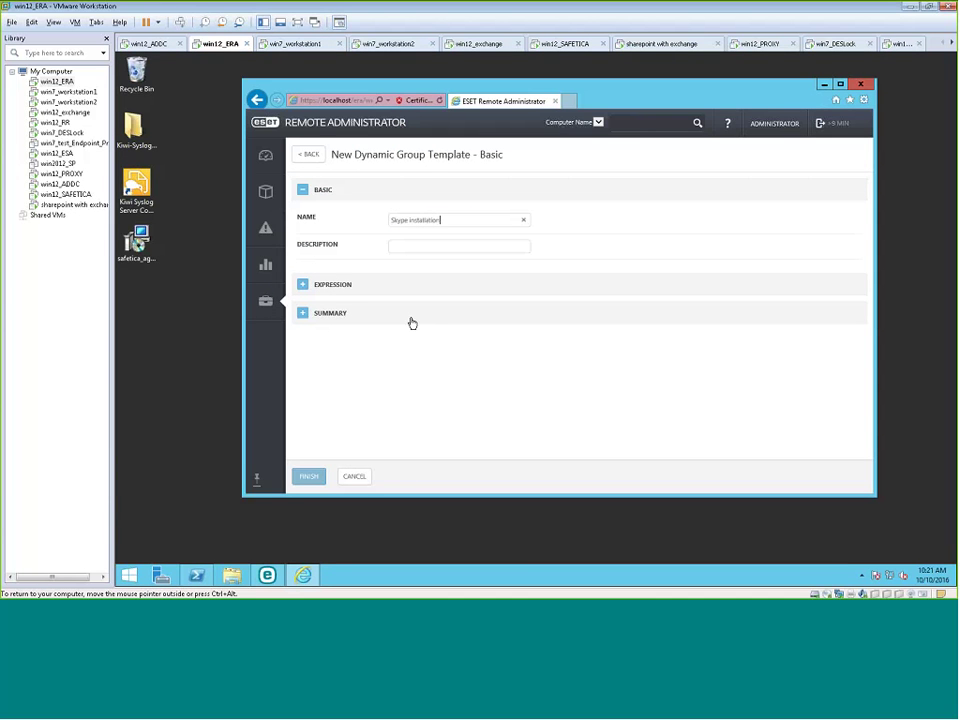
# Add a rule to the template's expression based on the Installed software item Application name
pyautogui.click(307, 287)
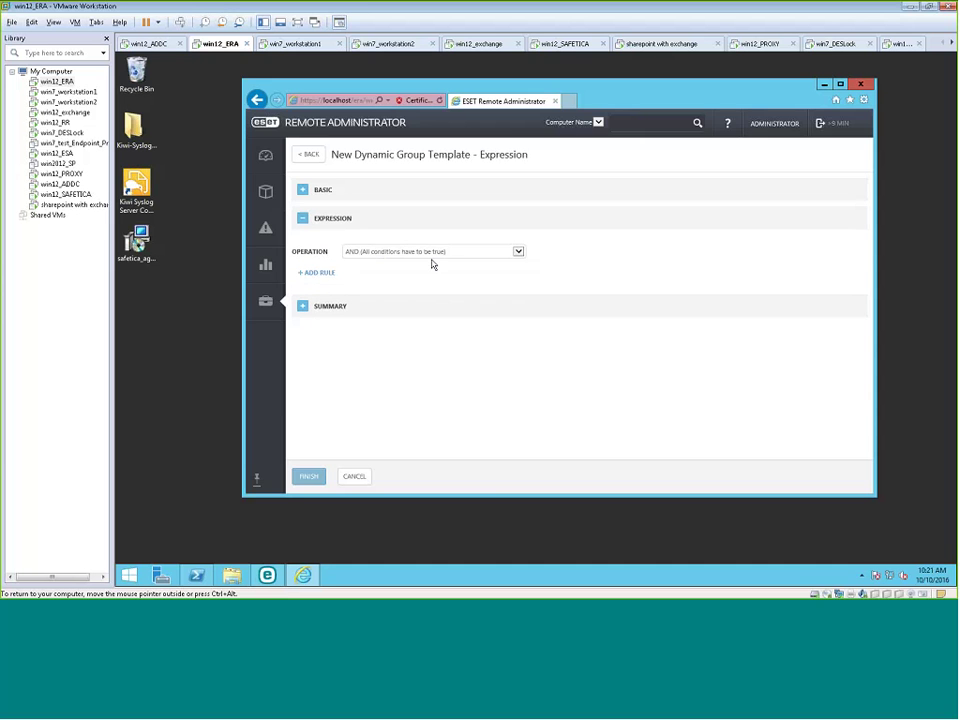
pyautogui.click(327, 277)
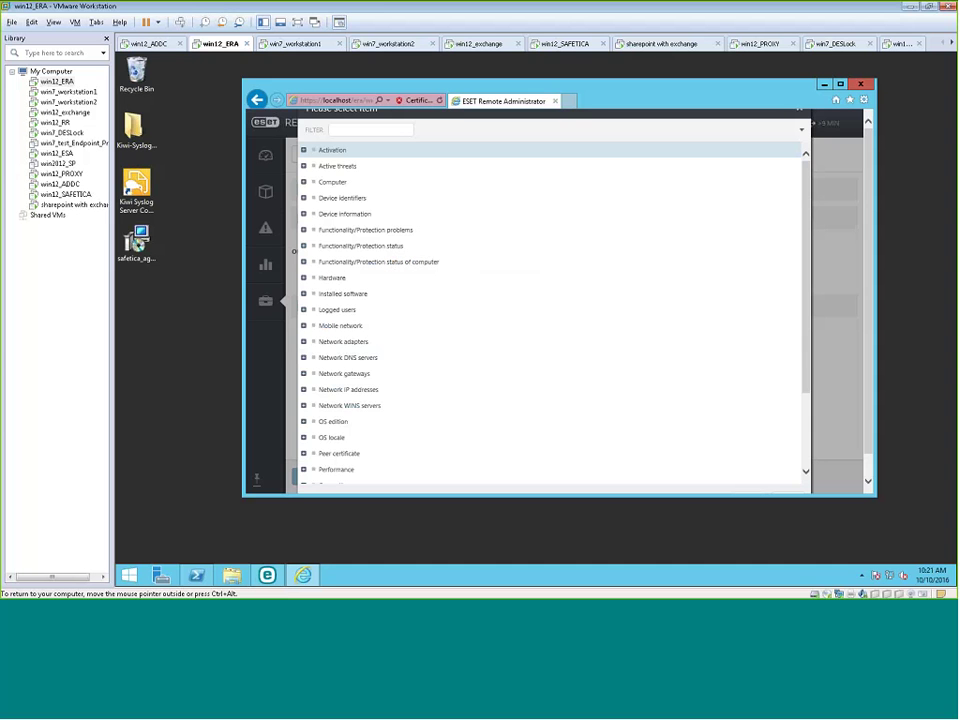
pyautogui.click(304, 295)
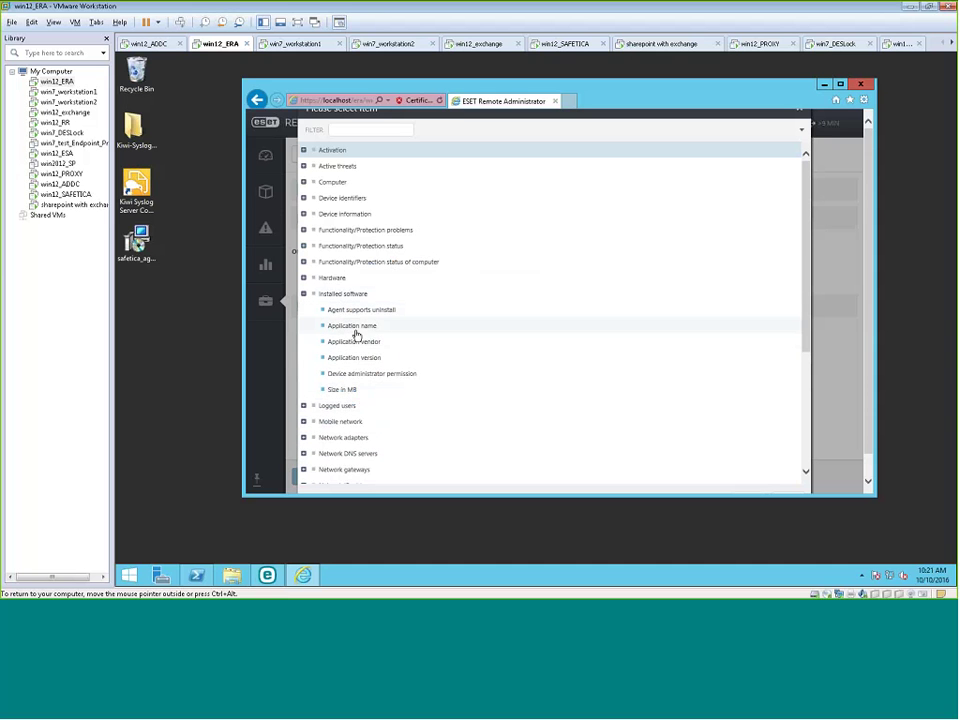
pyautogui.click(353, 326)
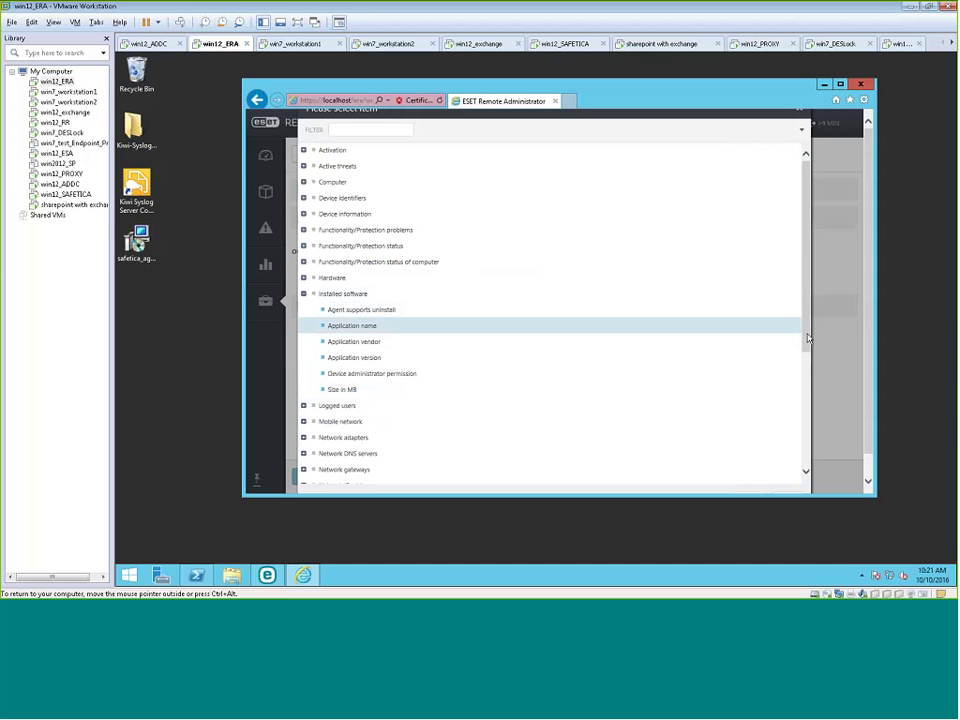
pyautogui.click(745, 477)
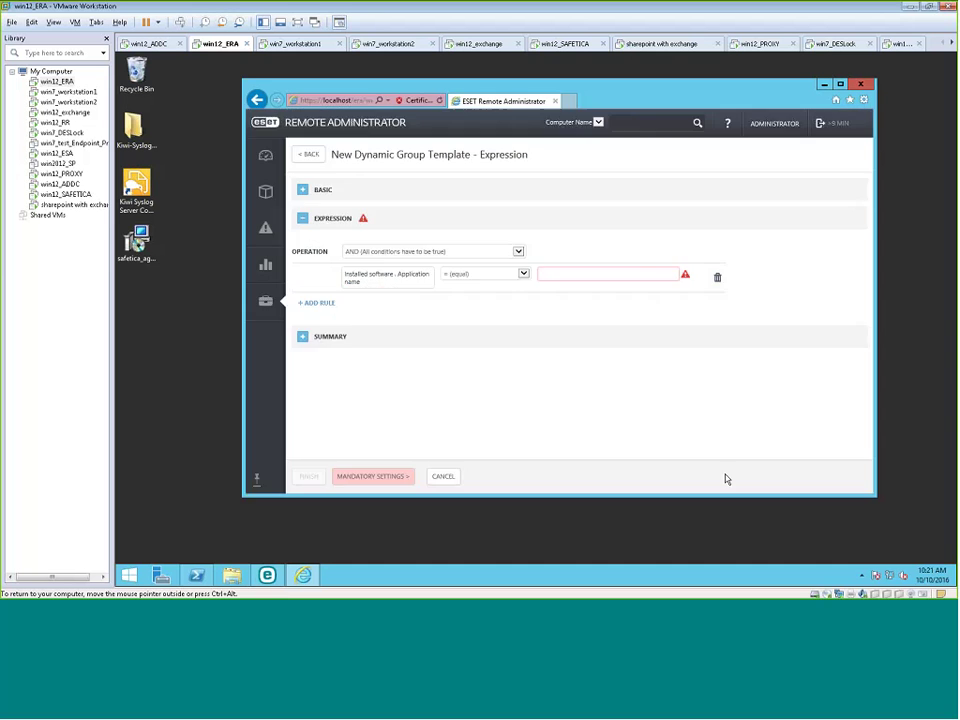
# Set the application name rule to contains skype and finish the template
pyautogui.click(523, 275)
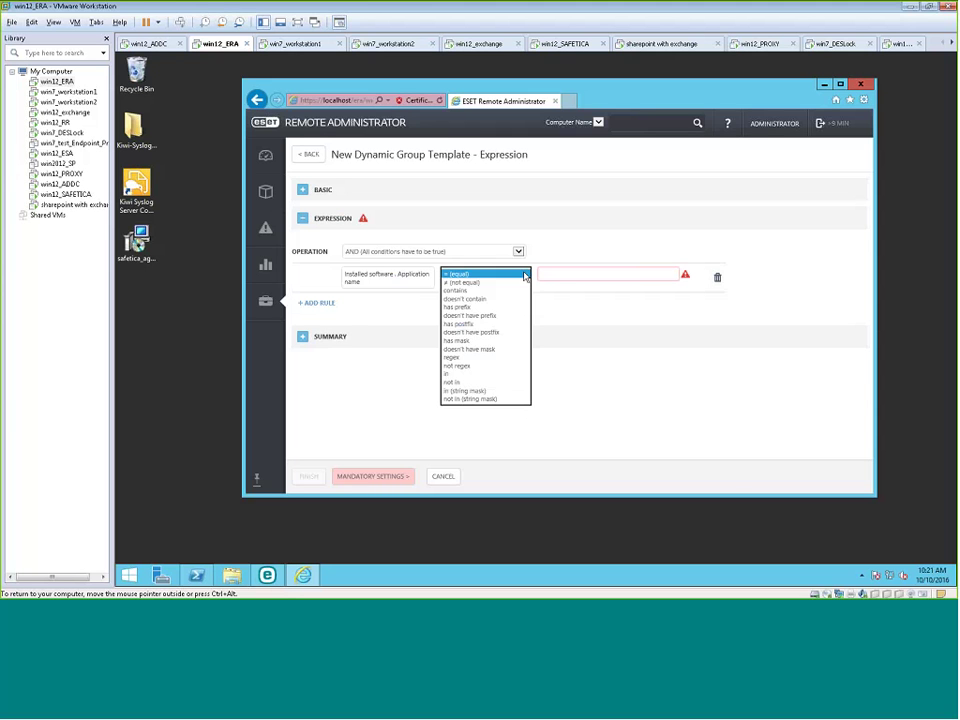
pyautogui.click(480, 290)
pyautogui.click(565, 275)
pyautogui.write('skype')
pyautogui.click(307, 476)
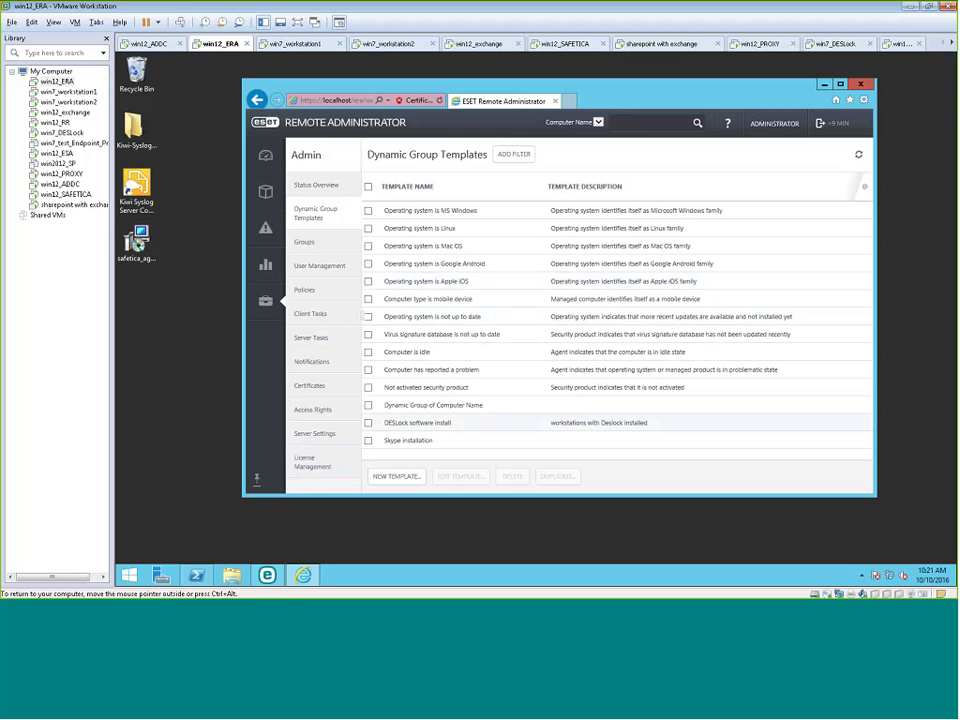
# Start a new dynamic group under the All group of computers and name it Skype workstations
pyautogui.click(266, 194)
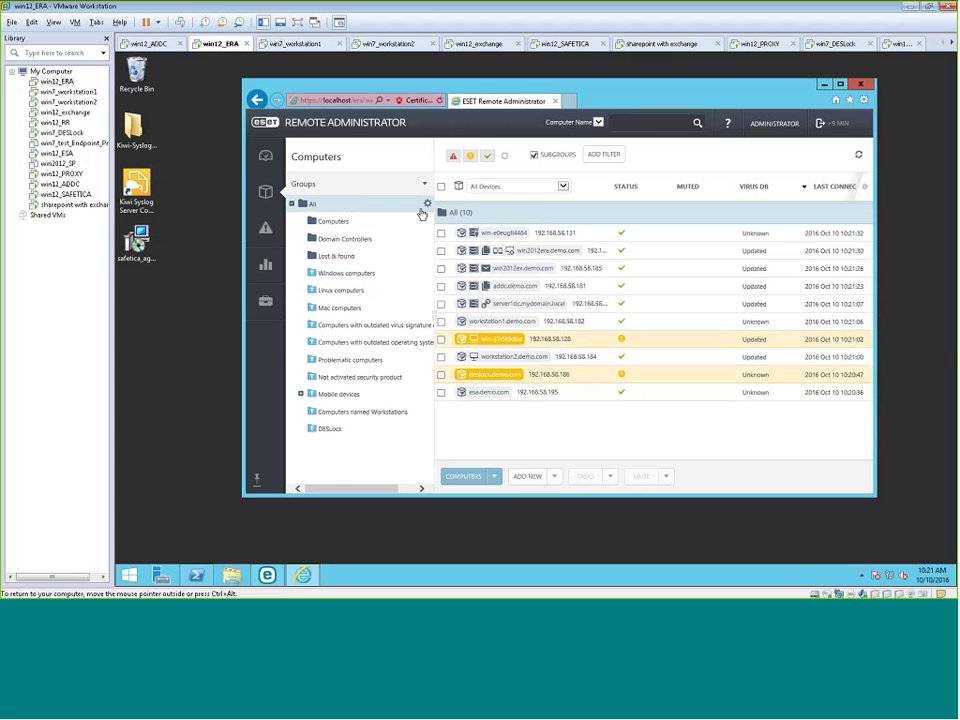
pyautogui.click(427, 204)
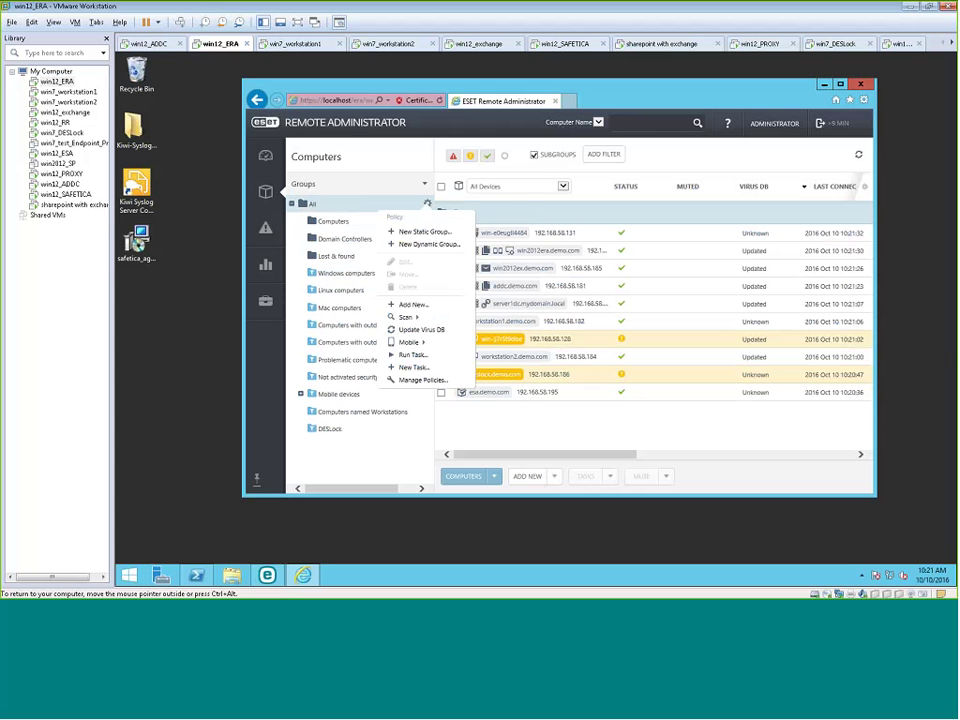
pyautogui.click(422, 246)
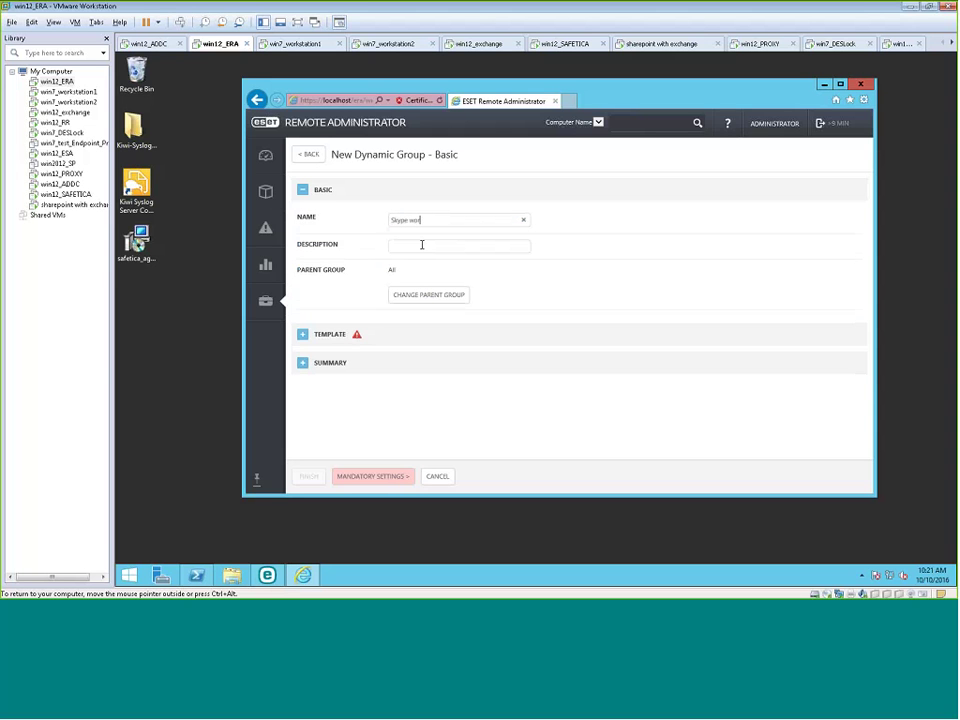
pyautogui.write('Skype workstations')
# Assign the existing Skype installation template to the dynamic group, finish it, and select the group to view its members
pyautogui.click(302, 339)
pyautogui.click(414, 286)
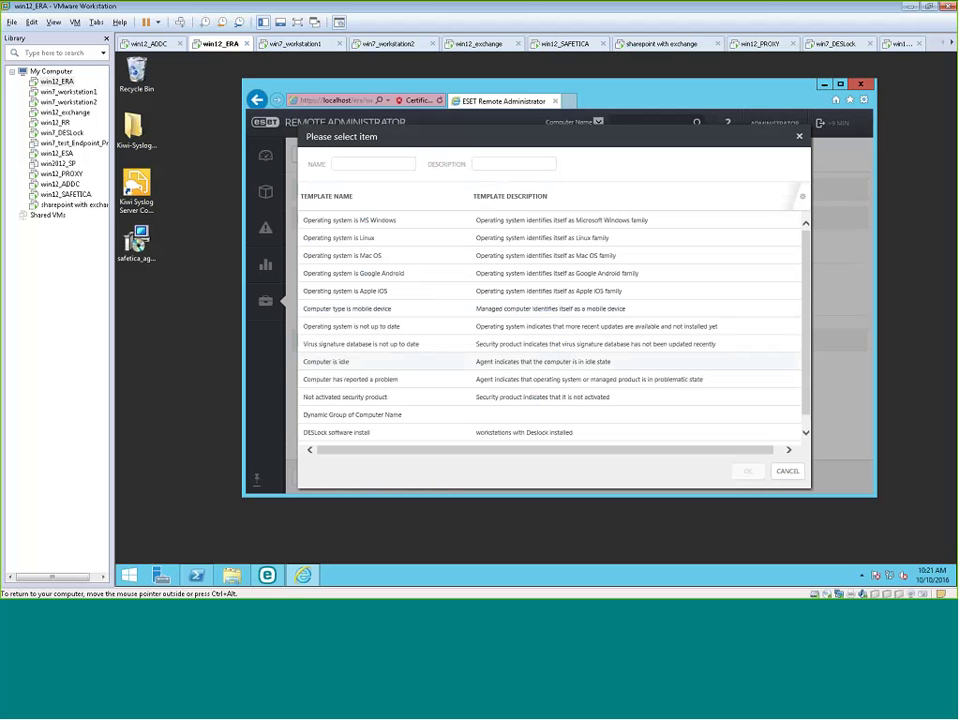
pyautogui.scroll(-1, 736, 415)
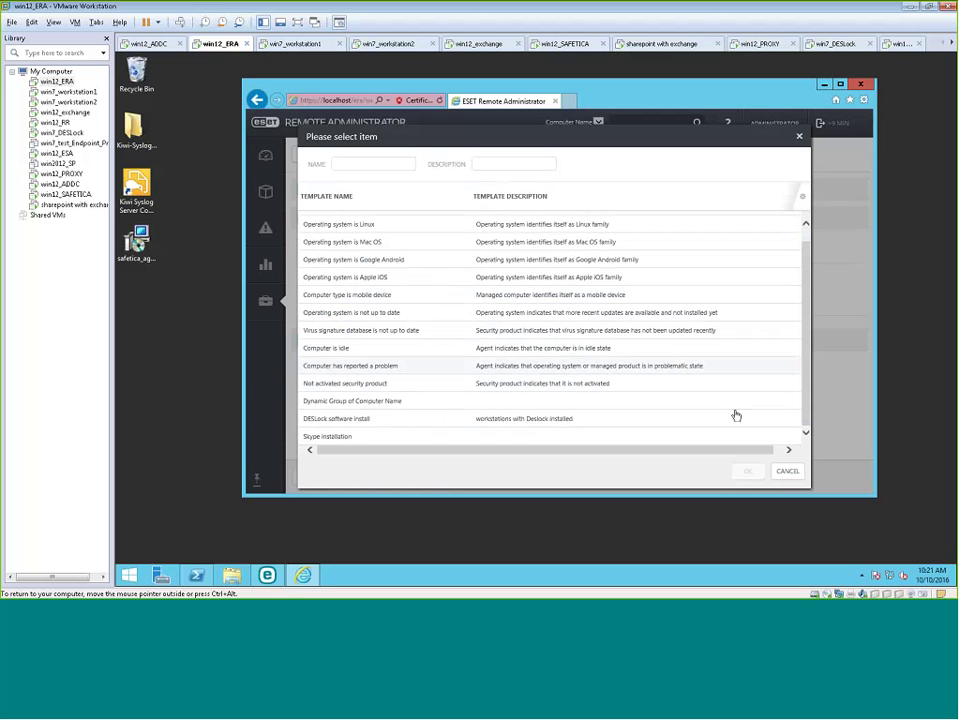
pyautogui.click(326, 440)
pyautogui.click(753, 478)
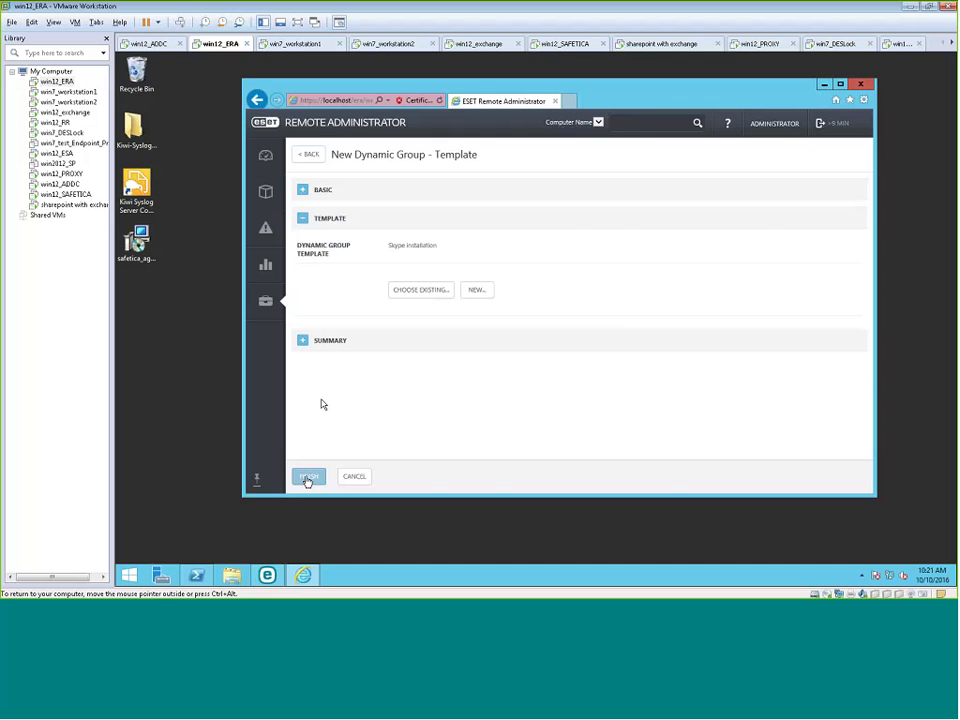
pyautogui.click(307, 478)
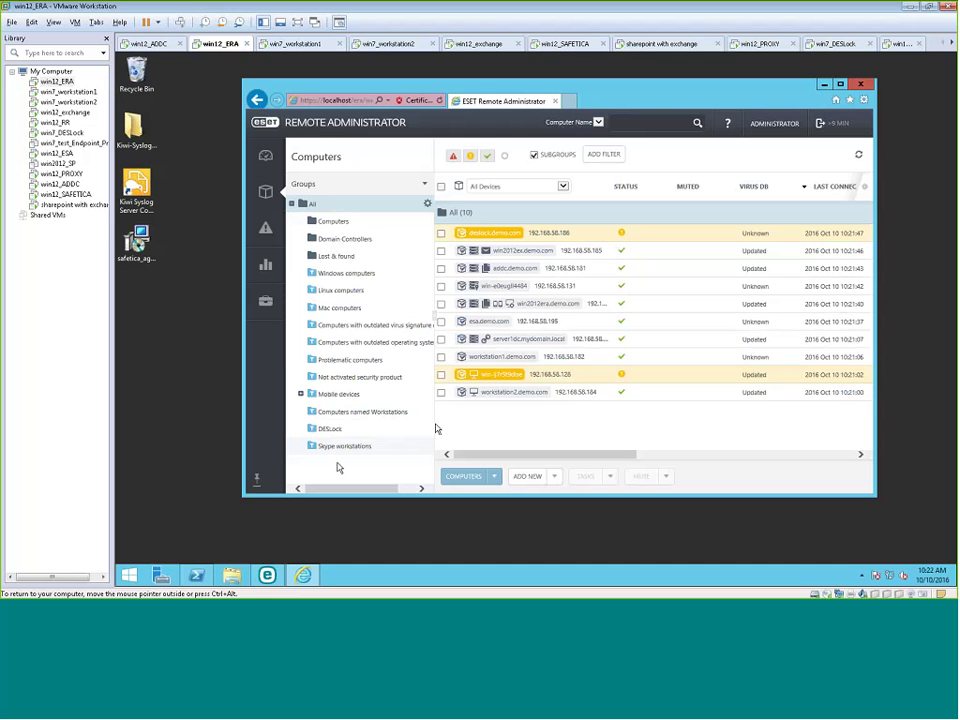
pyautogui.click(337, 449)
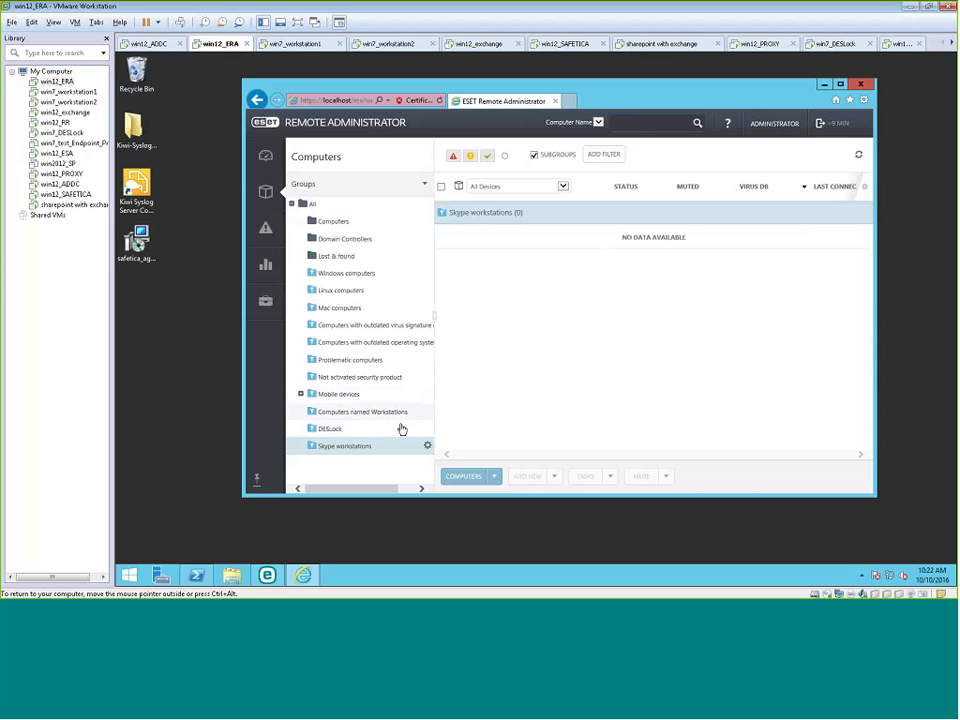
# Switch to the win7_workstation1 virtual machine, reload the installed programs list, and select the Skype 7.28 entry
pyautogui.click(293, 43)
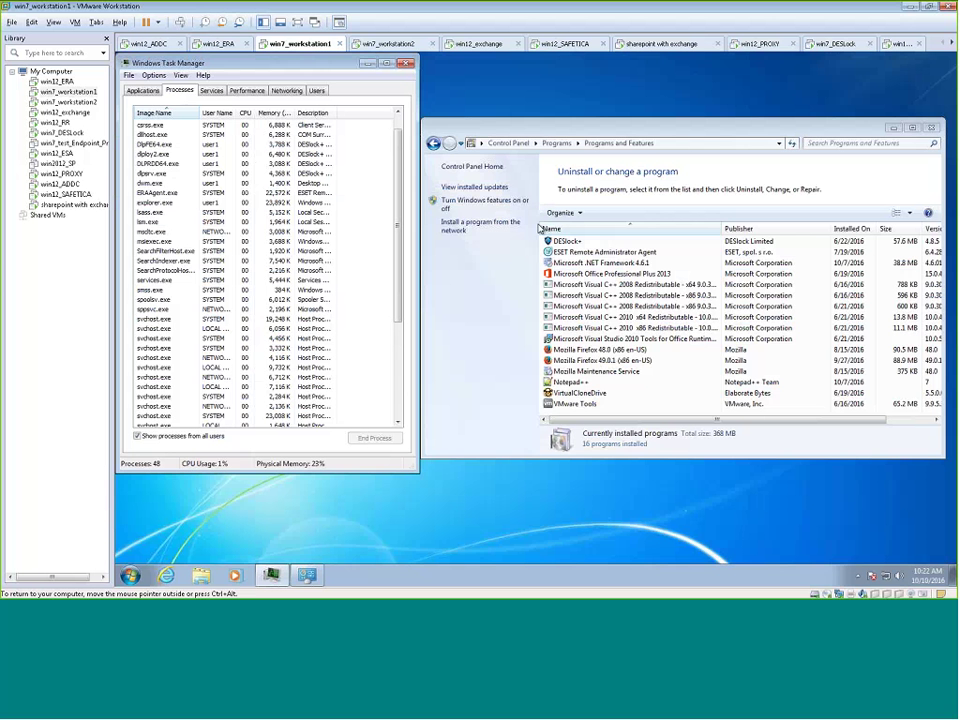
pyautogui.click(436, 143)
pyautogui.click(448, 143)
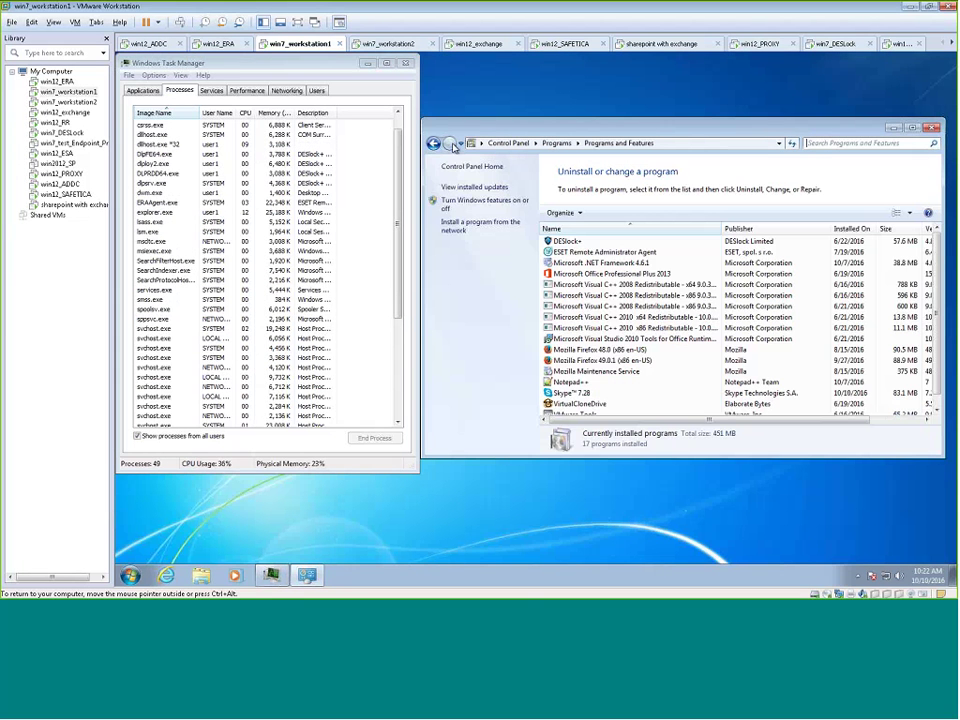
pyautogui.click(650, 395)
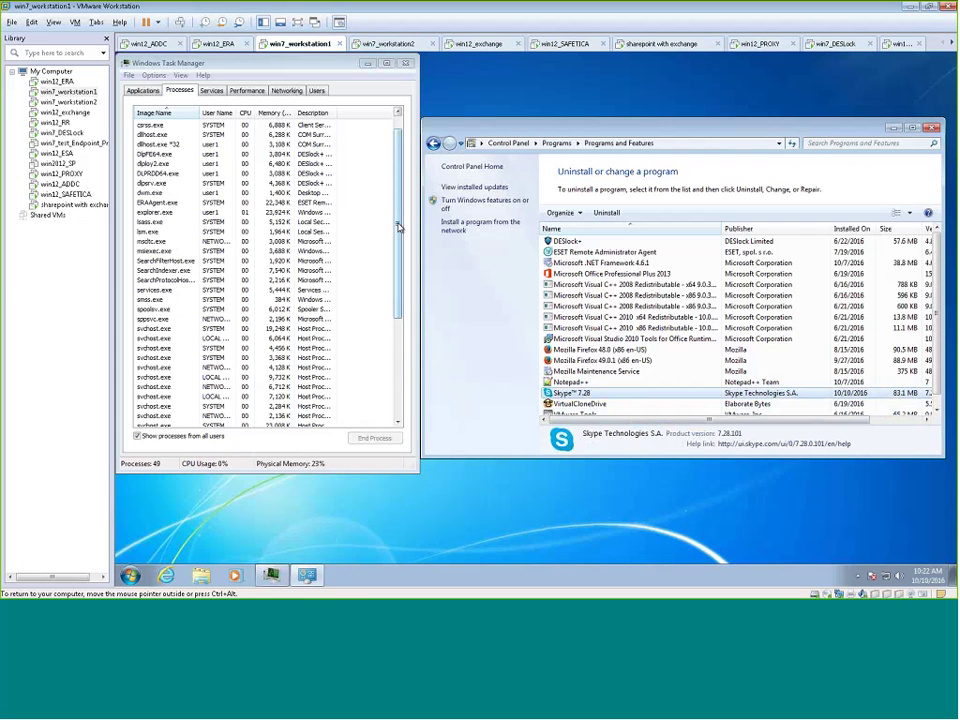
# Check the remaining Task Manager processes and look for the Skype folder among all programs in the Start menu
pyautogui.moveTo(399, 225); pyautogui.dragTo(395, 350)
pyautogui.click(130, 576)
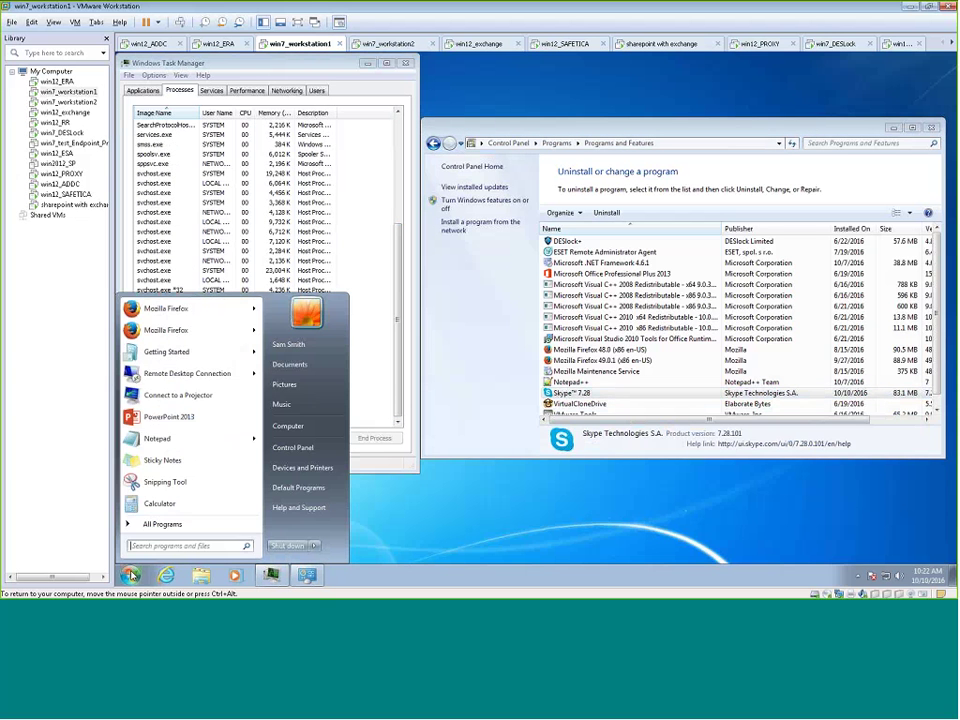
pyautogui.click(150, 525)
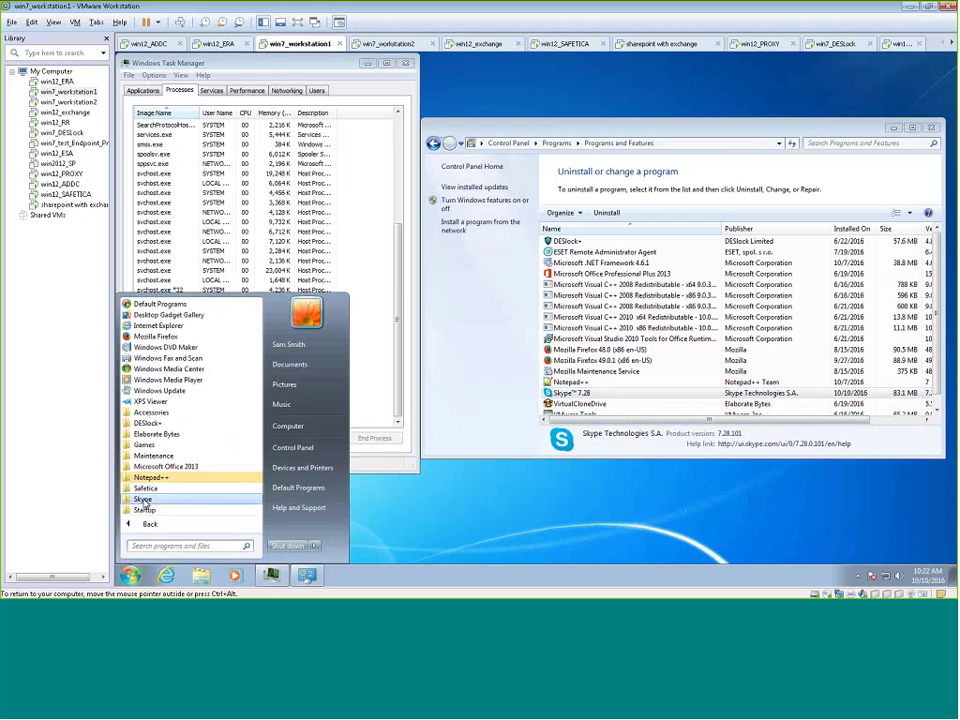
pyautogui.click(143, 499)
pyautogui.click(498, 505)
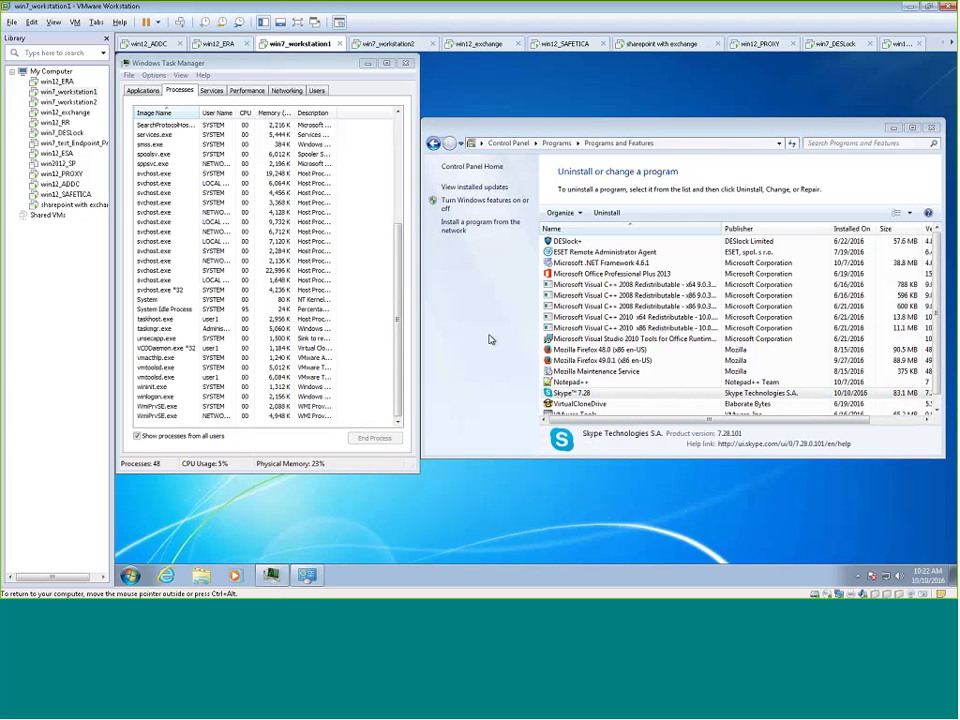
# Return to the win12_ERA virtual machine to view the Skype workstations group
pyautogui.click(218, 46)
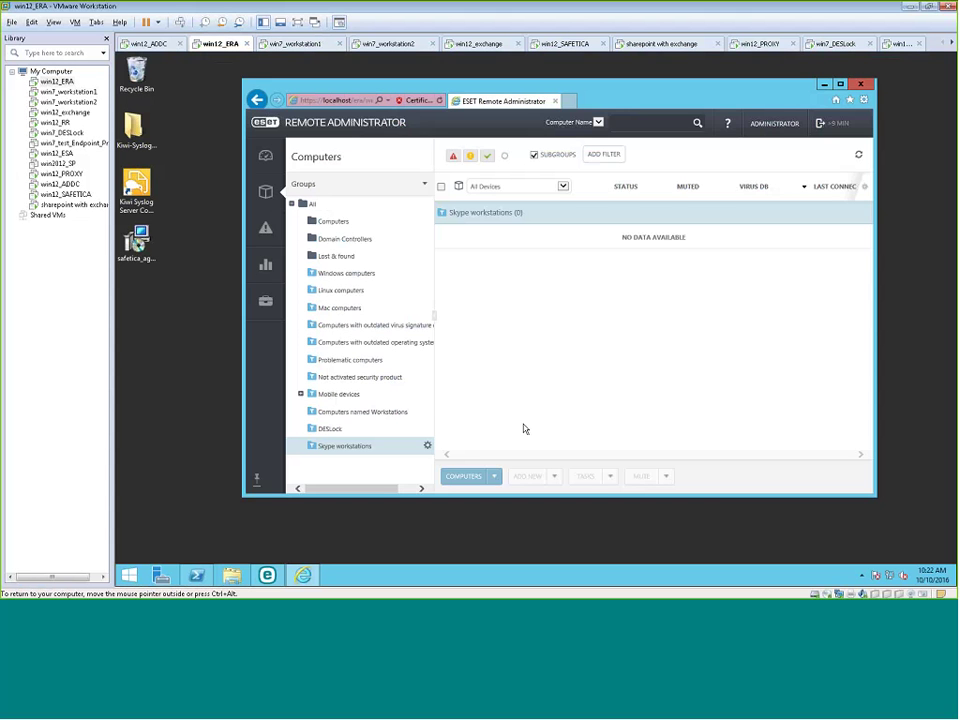
# Refresh the group, list all computers, and check the installed applications in the details of workstation1.demo.com for Skype
pyautogui.click(860, 157)
pyautogui.click(326, 205)
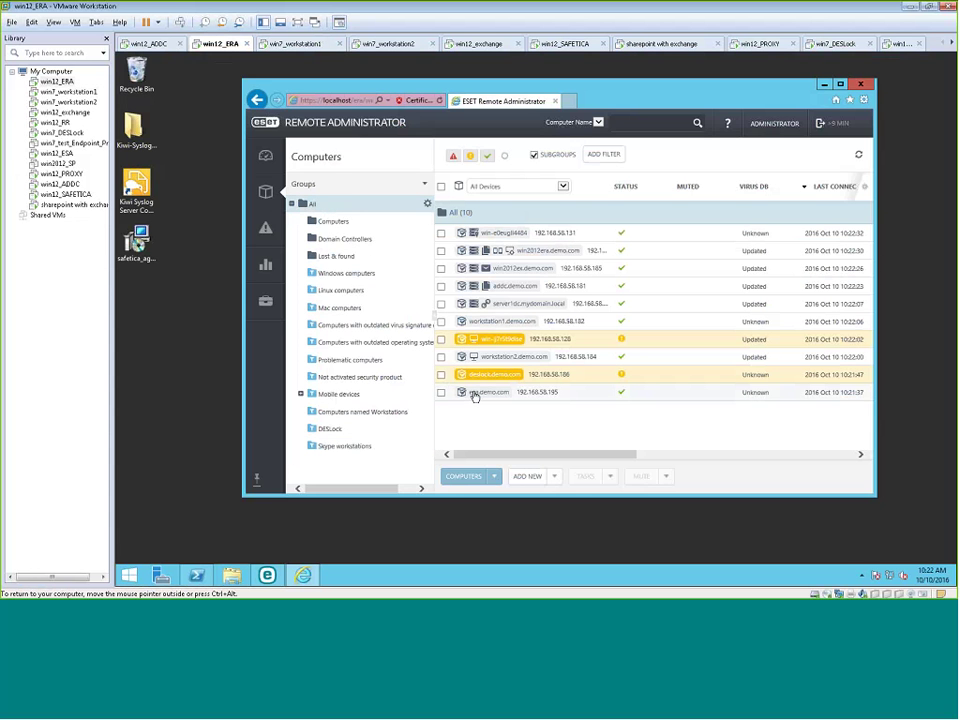
pyautogui.rightClick(461, 324)
pyautogui.click(444, 354)
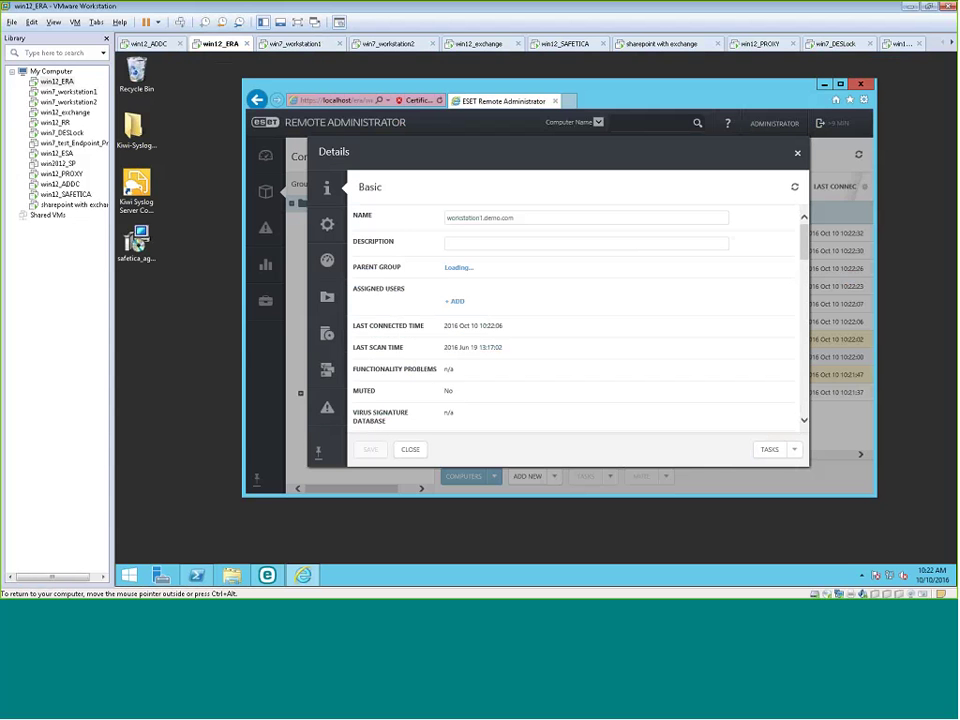
pyautogui.click(333, 333)
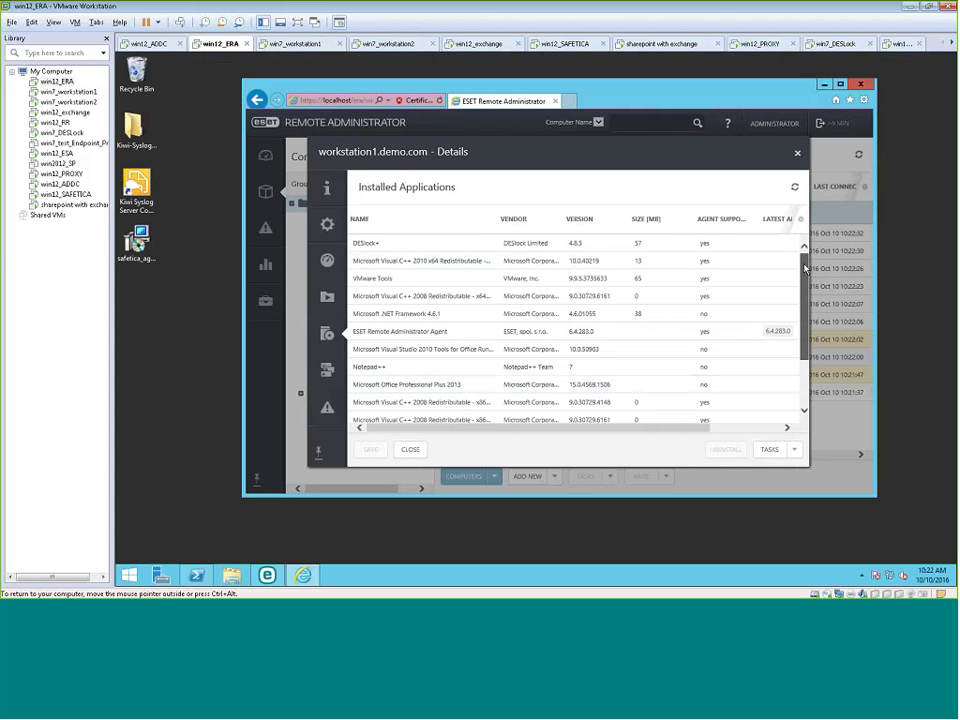
pyautogui.moveTo(801, 281); pyautogui.dragTo(800, 331)
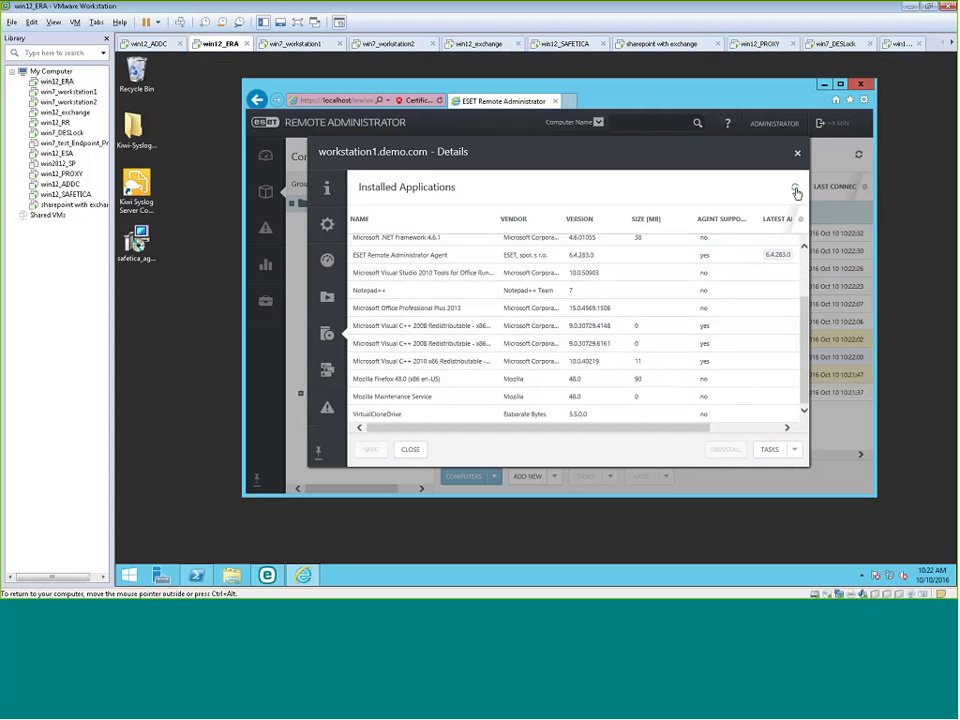
# Reload the installed applications of workstation1.demo.com, check the list again for Skype, and close the details
pyautogui.click(795, 188)
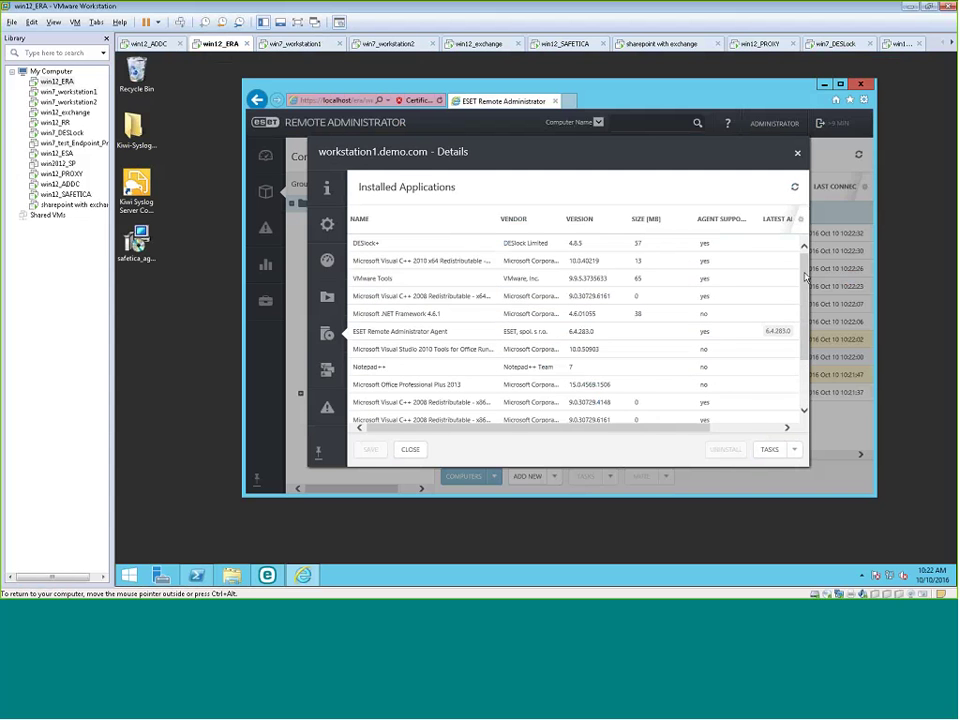
pyautogui.moveTo(805, 277)
pyautogui.mouseDown()
pyautogui.moveTo(799, 312)
pyautogui.moveTo(795, 259)
pyautogui.mouseUp()
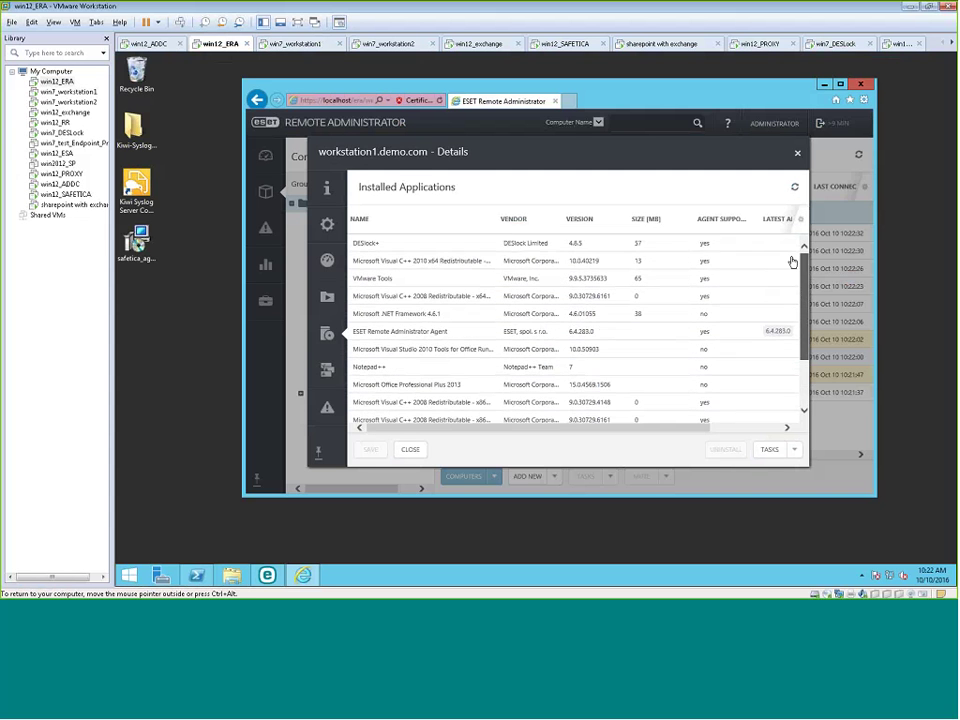
pyautogui.moveTo(801, 265); pyautogui.dragTo(803, 318)
pyautogui.click(795, 188)
pyautogui.click(791, 188)
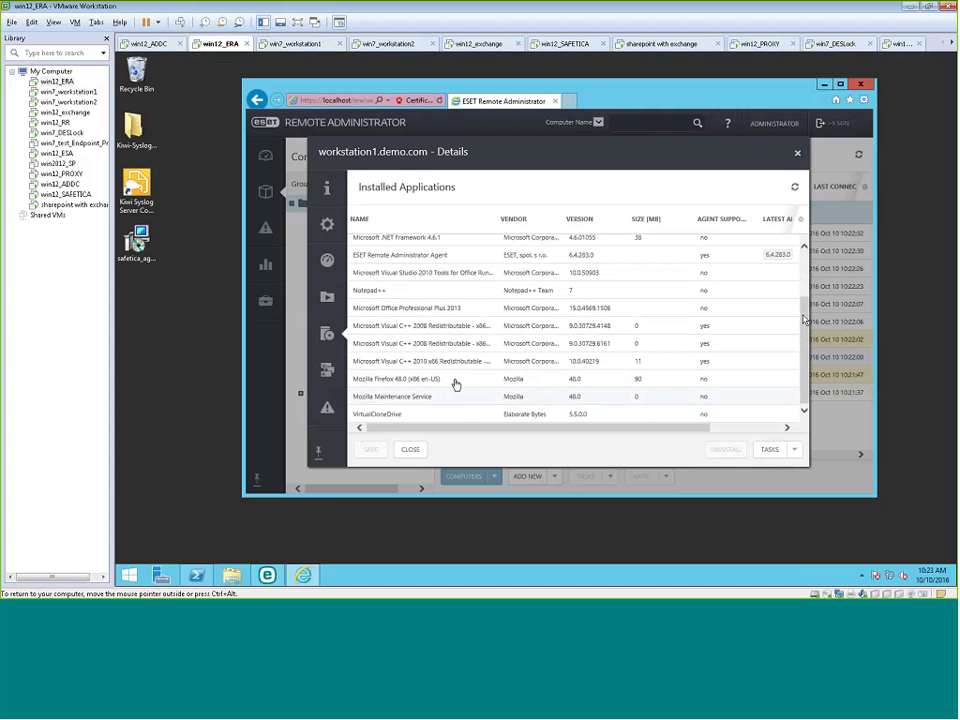
pyautogui.click(798, 155)
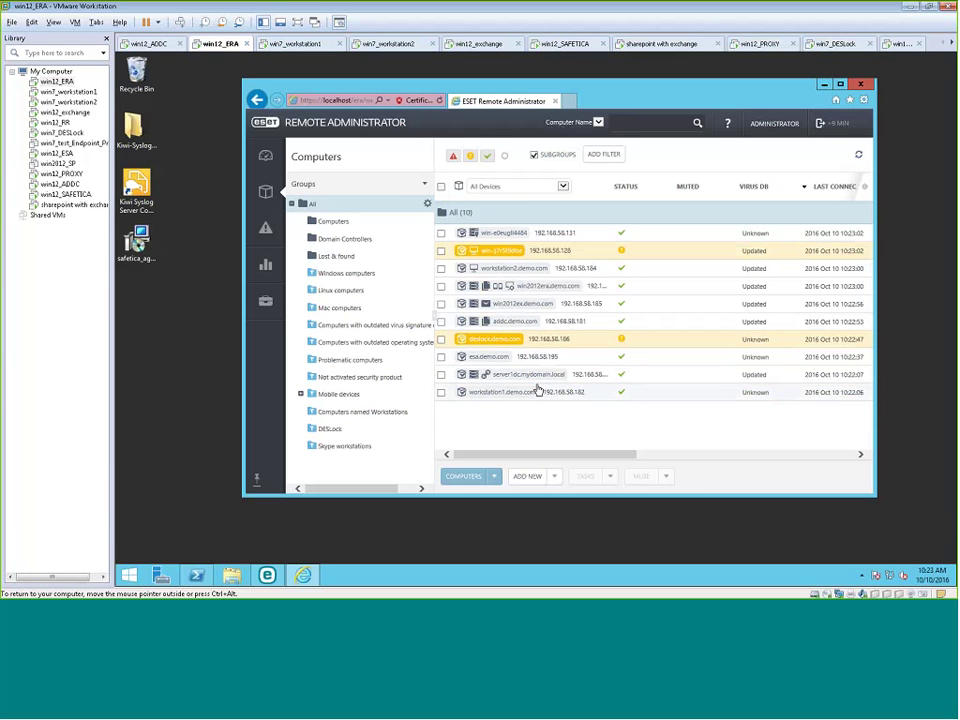
# Reopen the details of workstation1.demo.com and select Skype 7.28 among its installed applications
pyautogui.rightClick(461, 394)
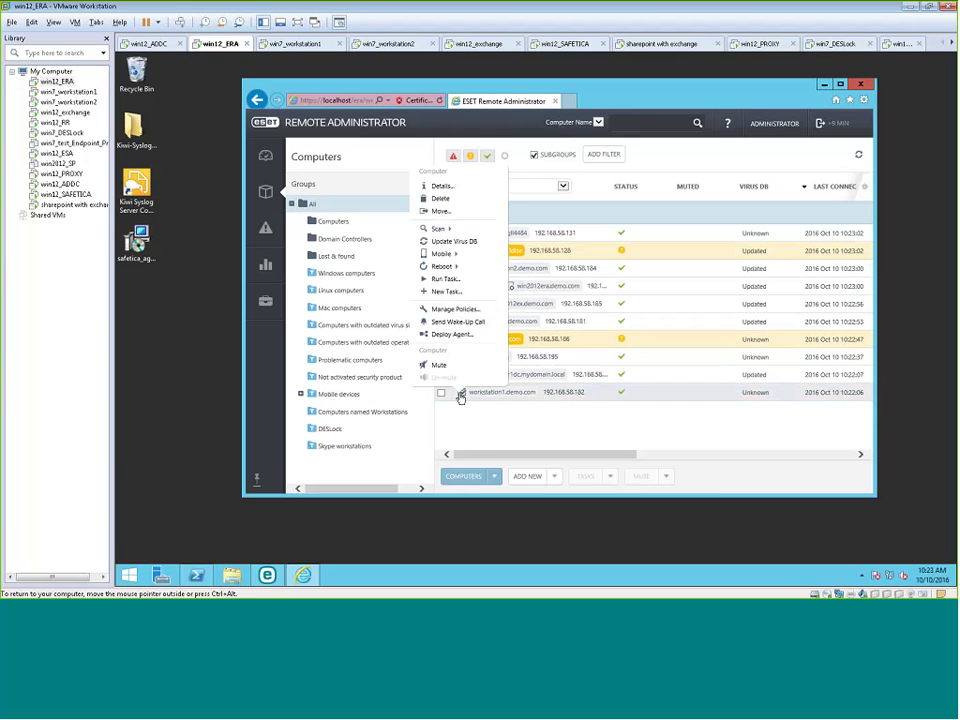
pyautogui.click(442, 190)
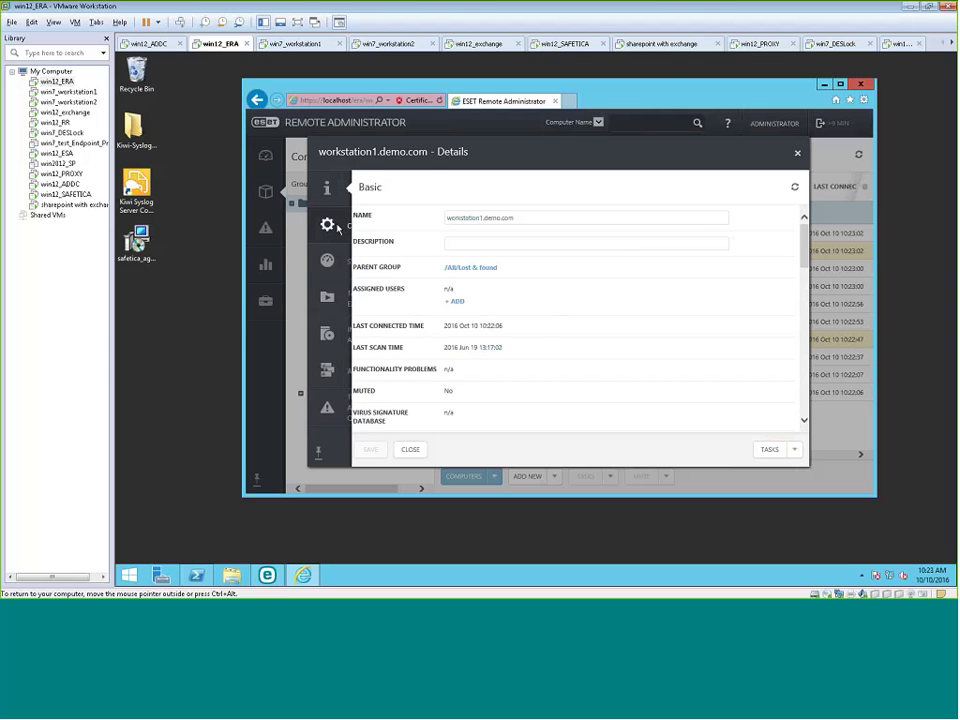
pyautogui.click(327, 333)
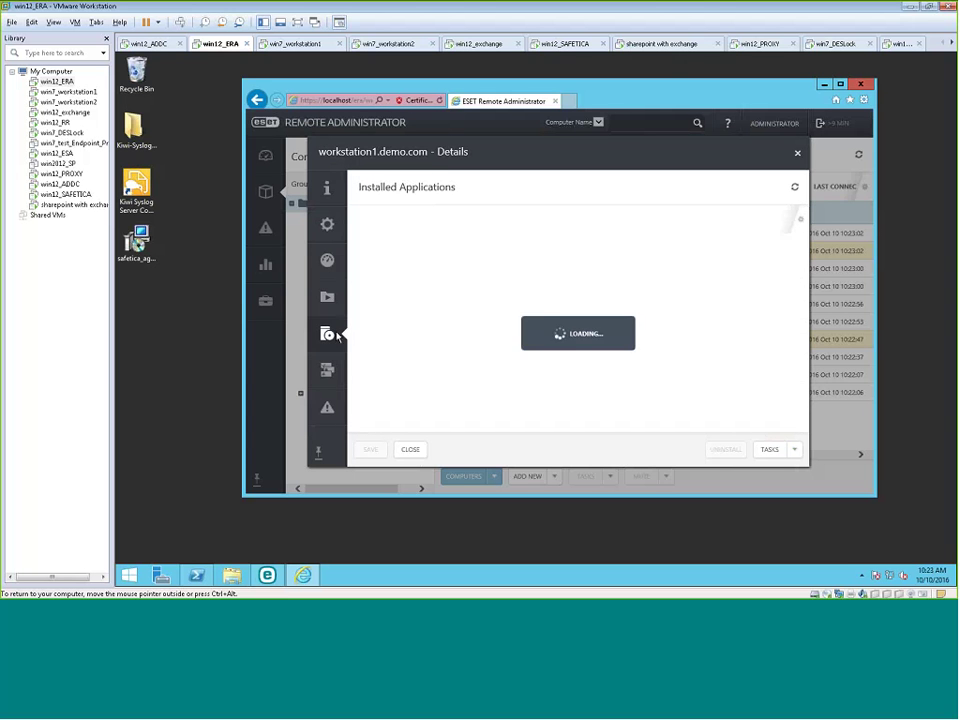
pyautogui.scroll(-3, 804, 300)
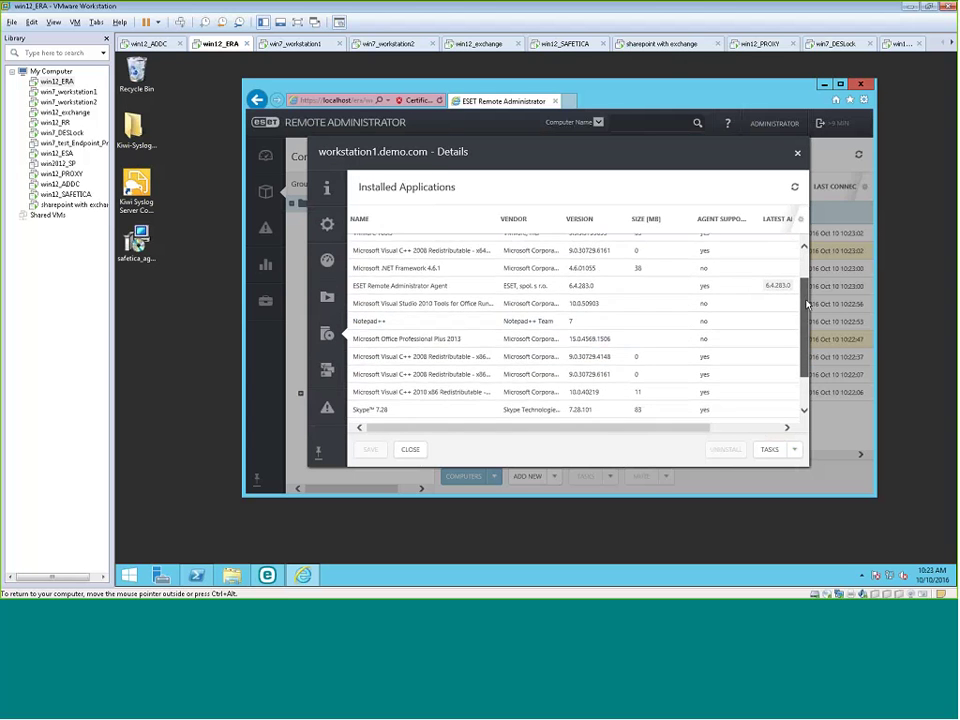
pyautogui.scroll(-1, 806, 308)
pyautogui.click(364, 390)
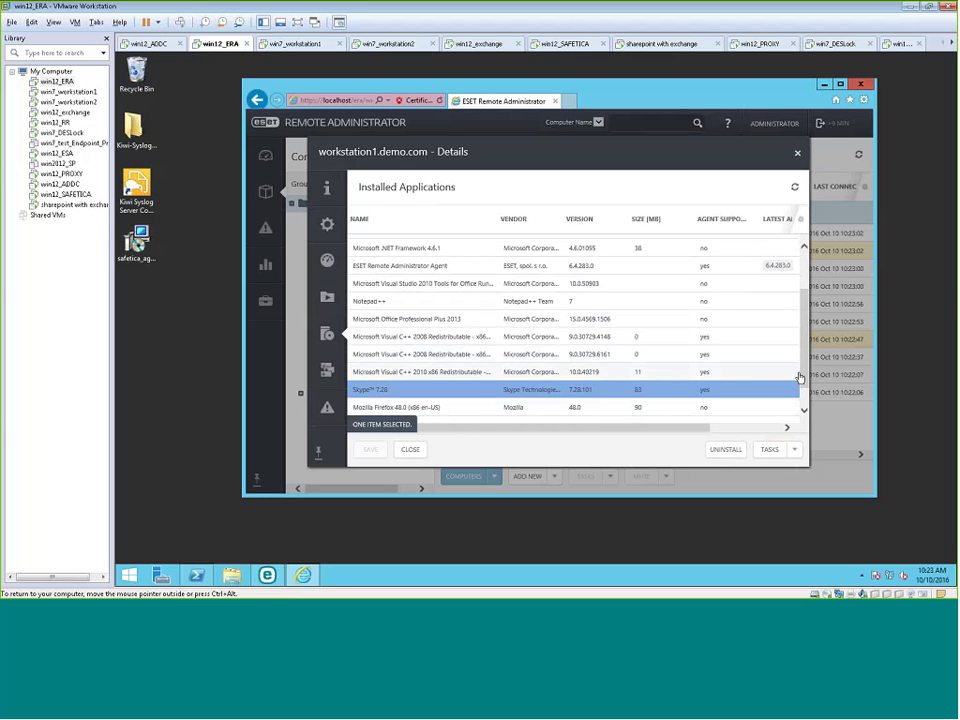
# Widen the column for agent uninstall support and schedule the uninstallation of Skype 7.28 with automatic reboot when needed
pyautogui.moveTo(804, 369)
pyautogui.mouseDown()
pyautogui.moveTo(806, 386)
pyautogui.moveTo(807, 370)
pyautogui.mouseUp()
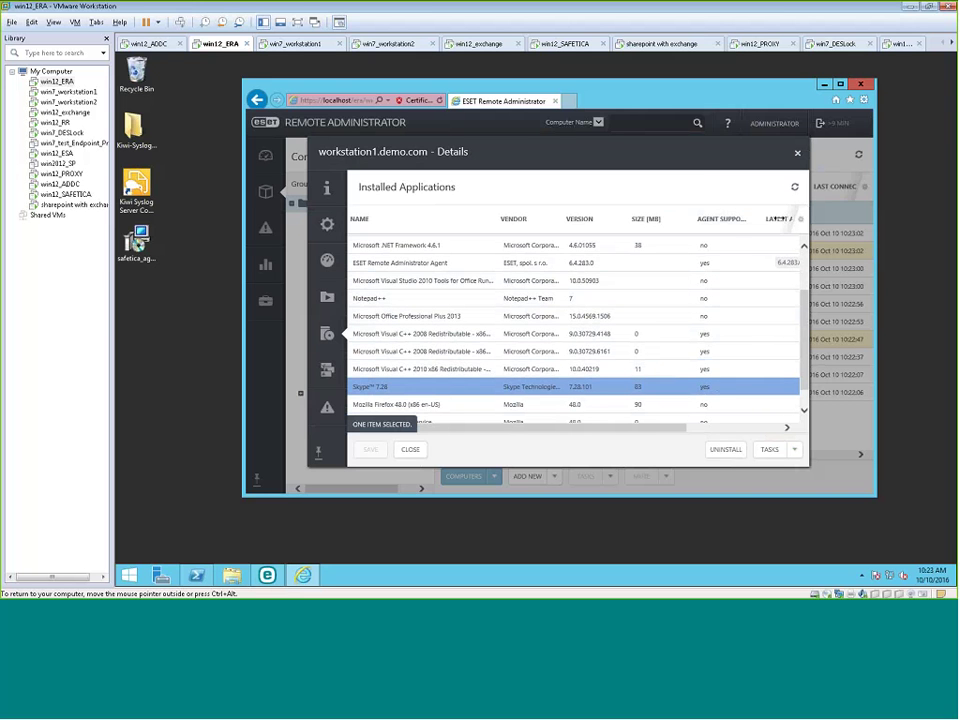
pyautogui.moveTo(778, 218); pyautogui.dragTo(830, 218)
pyautogui.click(726, 451)
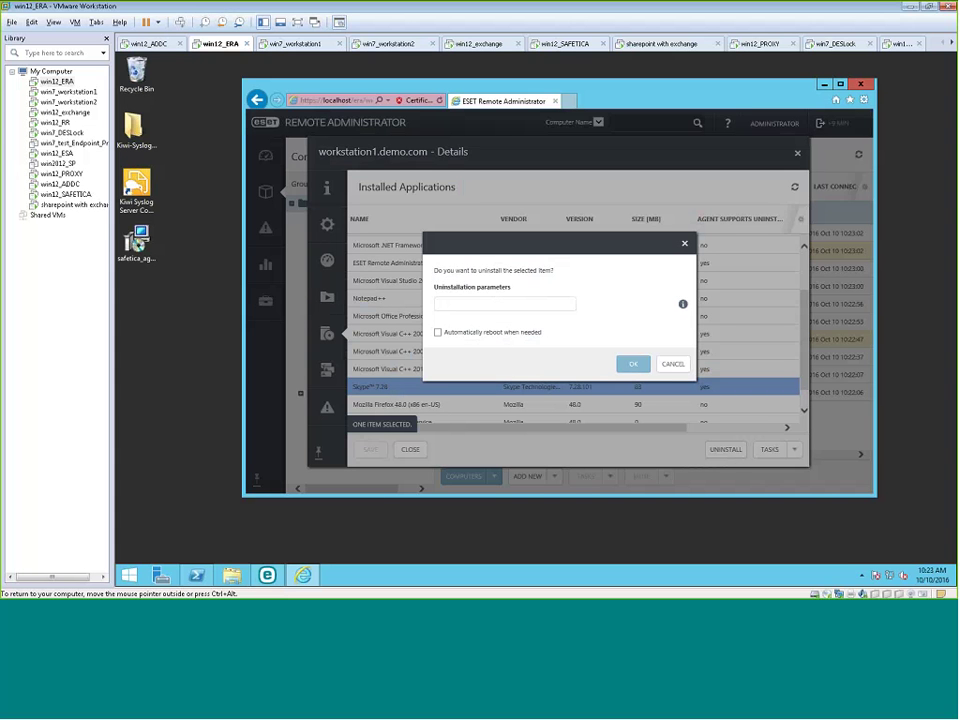
pyautogui.click(493, 336)
pyautogui.click(637, 366)
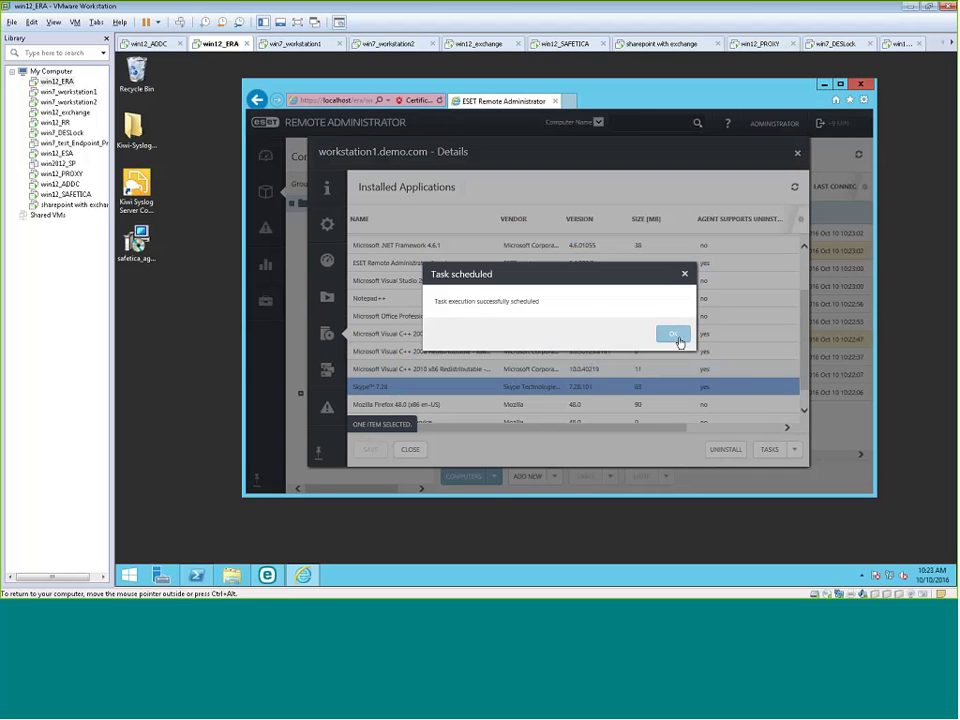
pyautogui.click(673, 335)
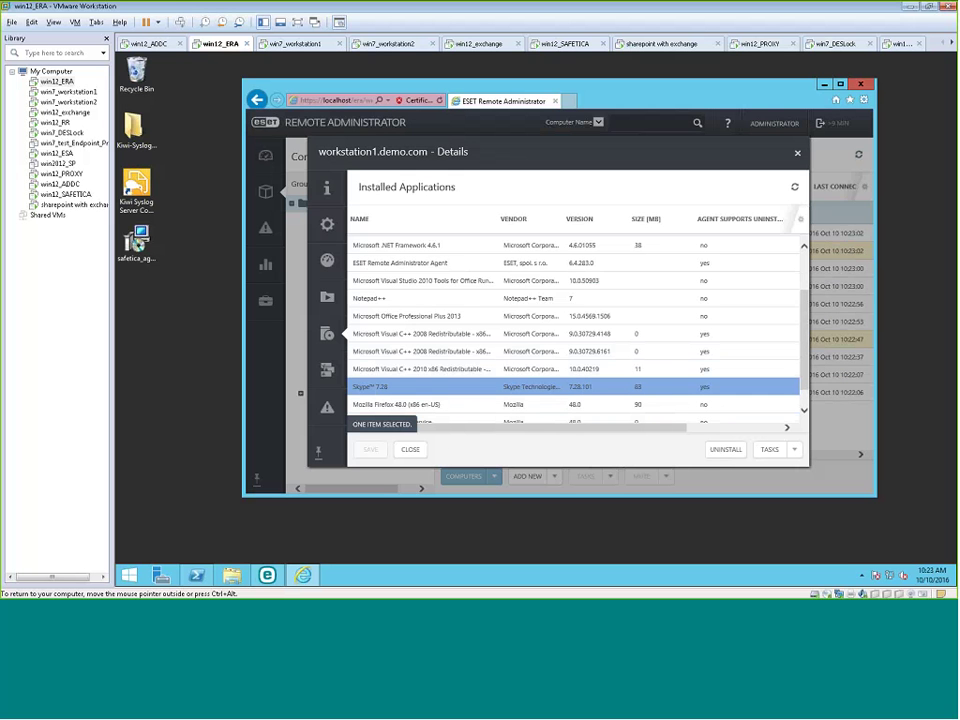
# Close the computer details and expand the software uninstallation task in the client tasks list
pyautogui.click(799, 156)
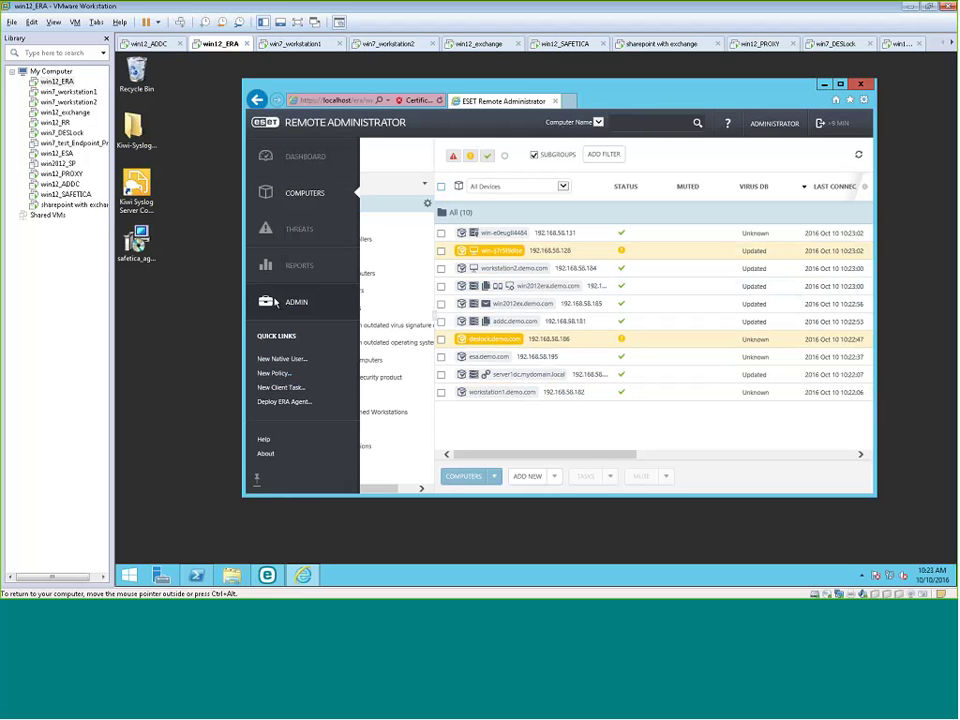
pyautogui.click(274, 303)
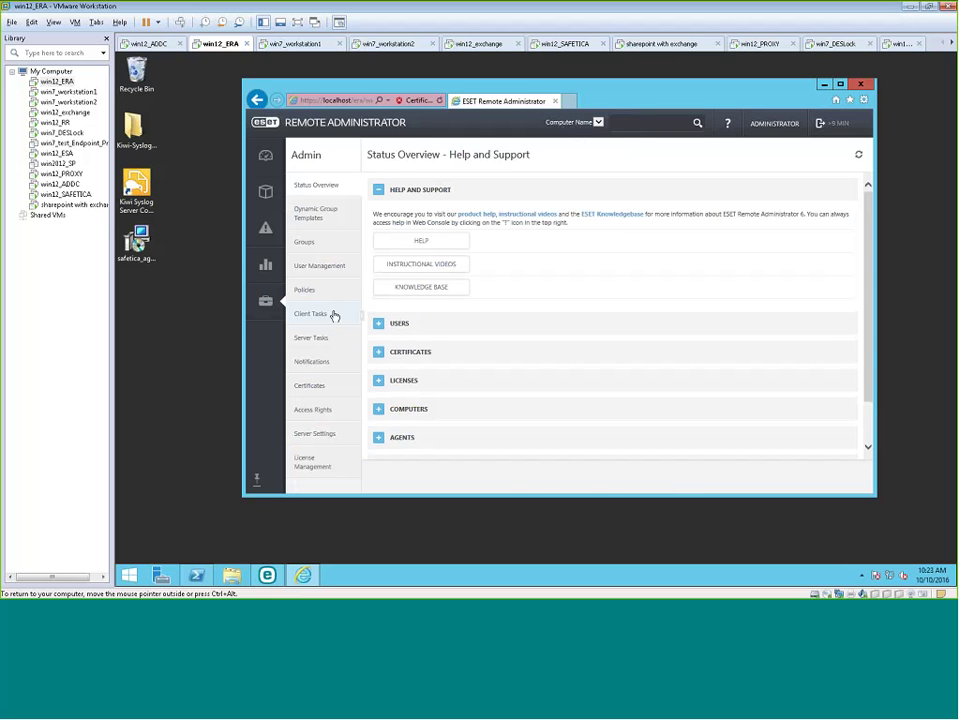
pyautogui.click(311, 314)
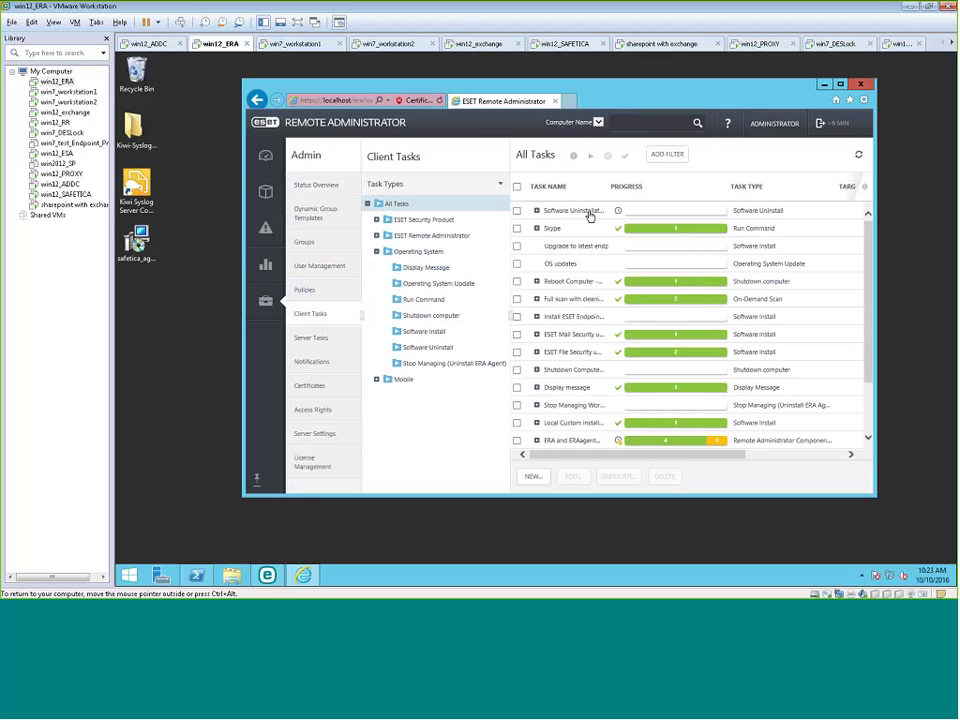
pyautogui.click(583, 214)
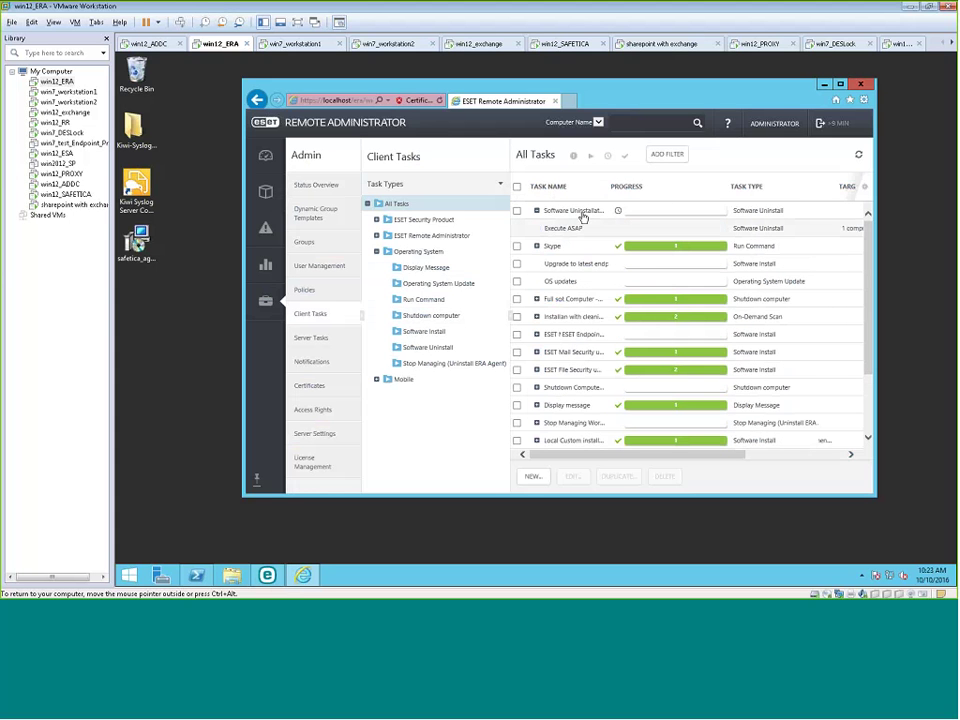
# Start a new run of the software uninstallation task targeting the Skype workstations group, and cancel the trigger
pyautogui.click(585, 213)
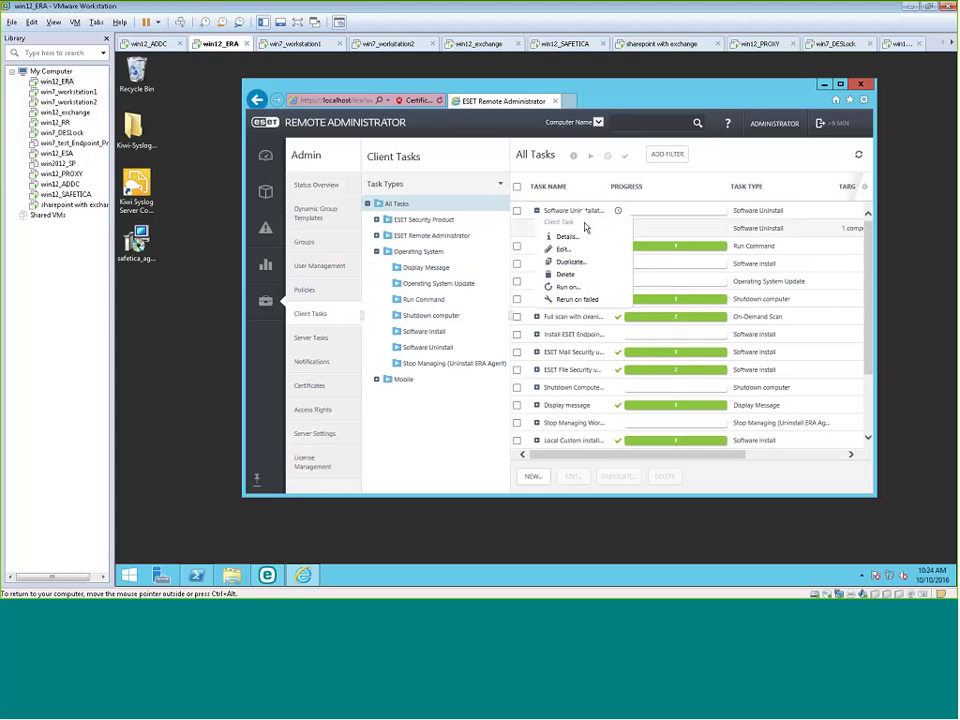
pyautogui.click(575, 290)
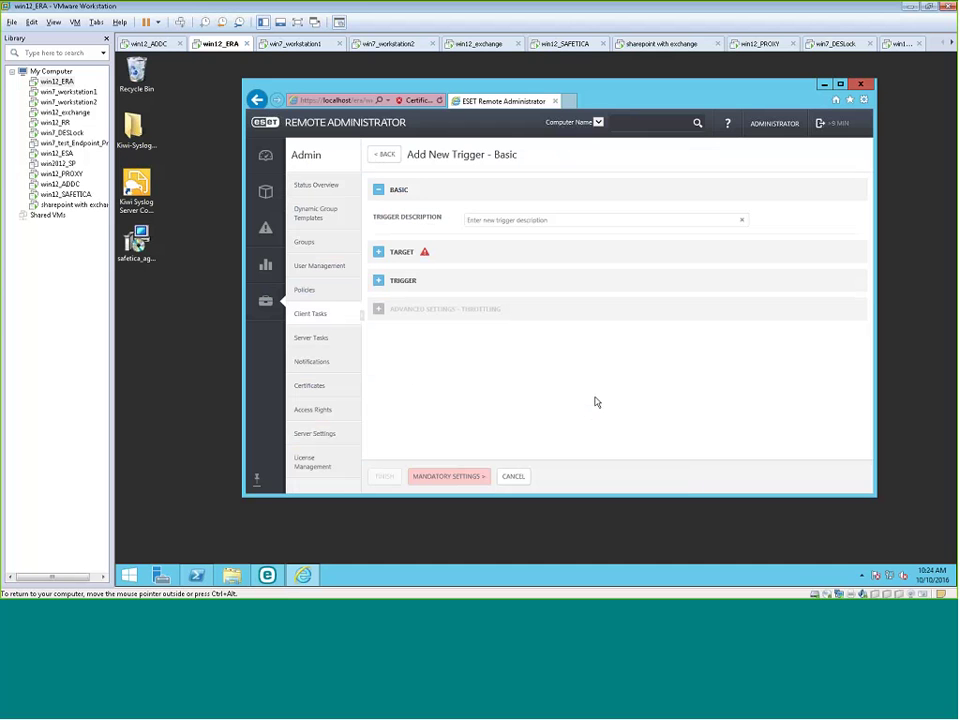
pyautogui.click(401, 258)
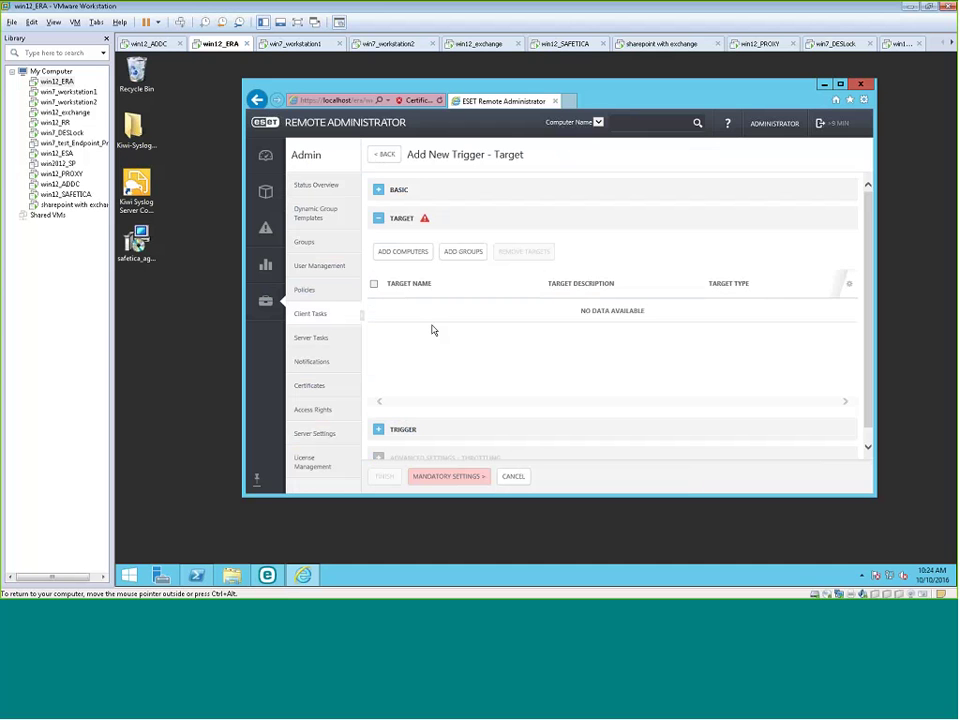
pyautogui.click(464, 253)
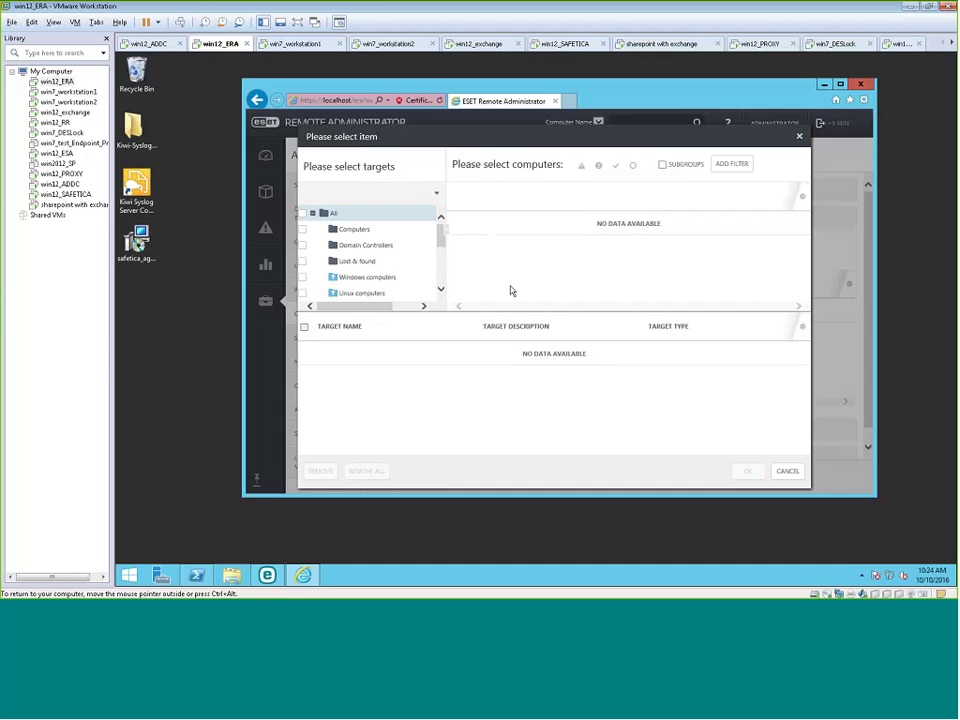
pyautogui.moveTo(441, 236); pyautogui.dragTo(421, 307)
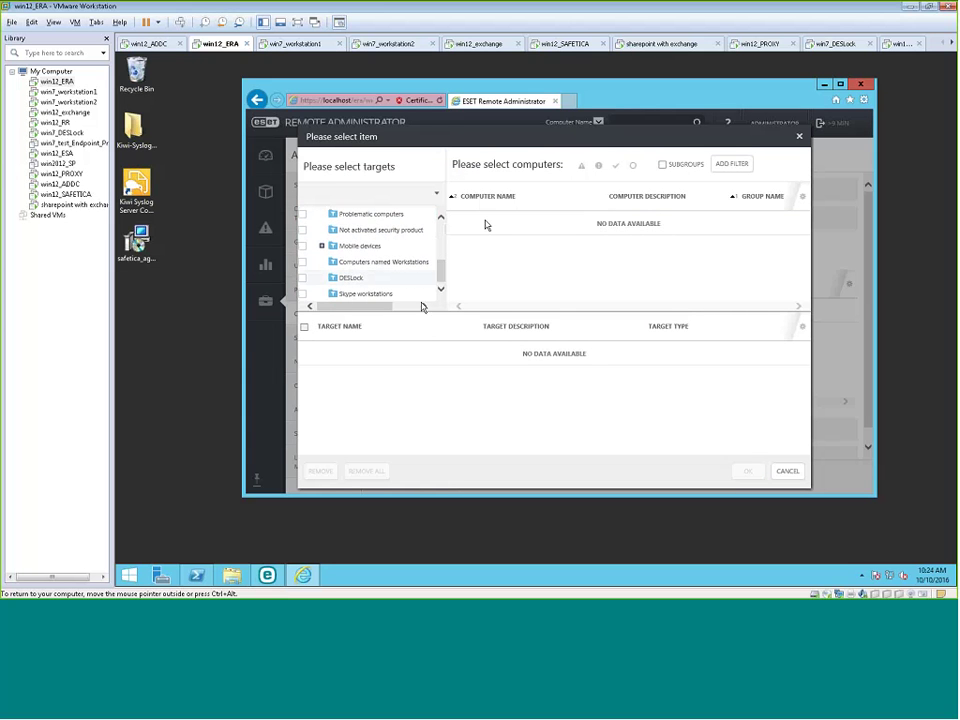
pyautogui.click(302, 293)
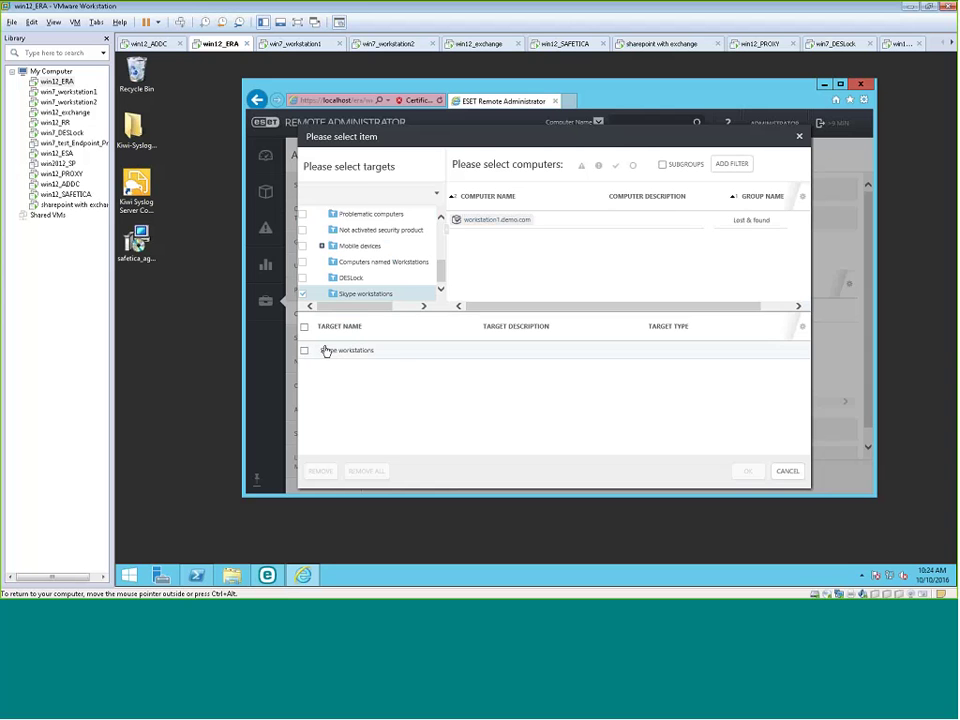
pyautogui.click(778, 471)
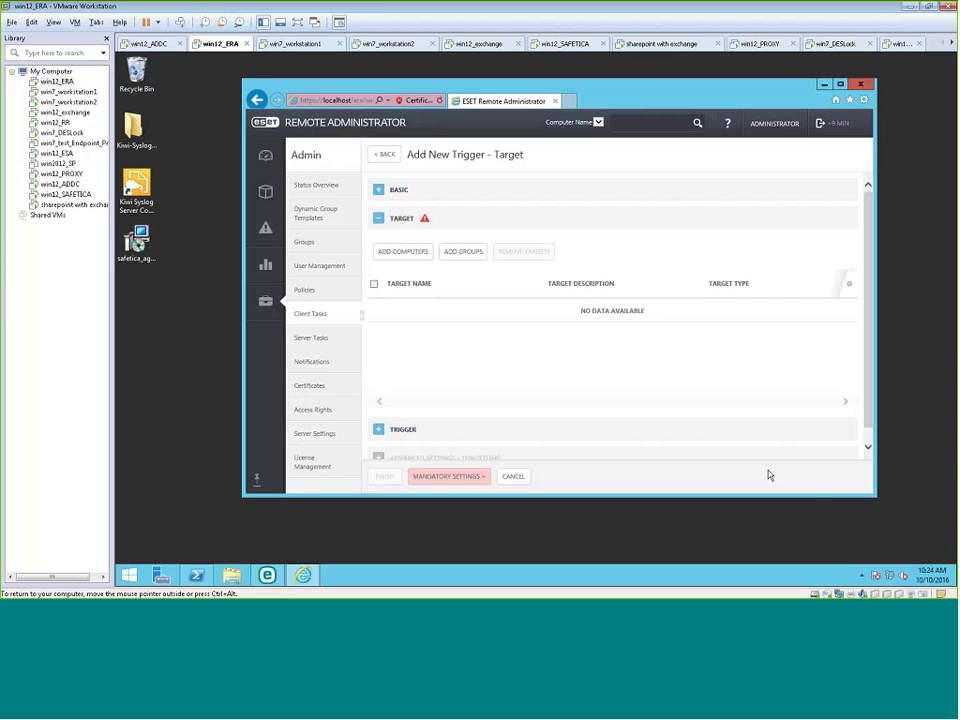
pyautogui.click(513, 476)
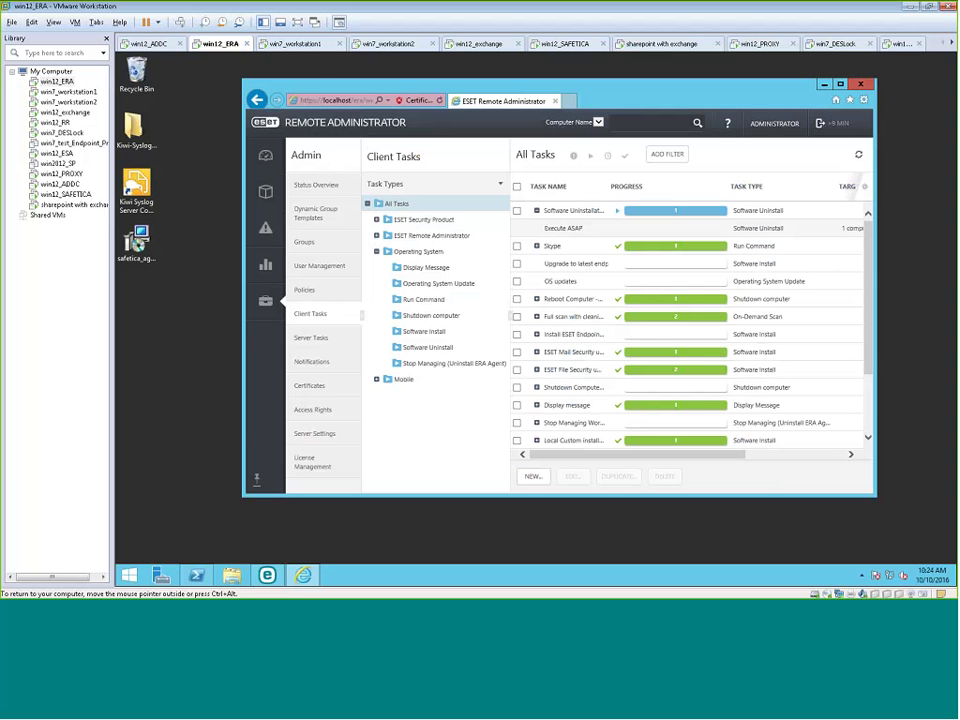
# Switch to the win7_workstation1 virtual machine and reload the installed programs list to check whether Skype is gone
pyautogui.click(305, 45)
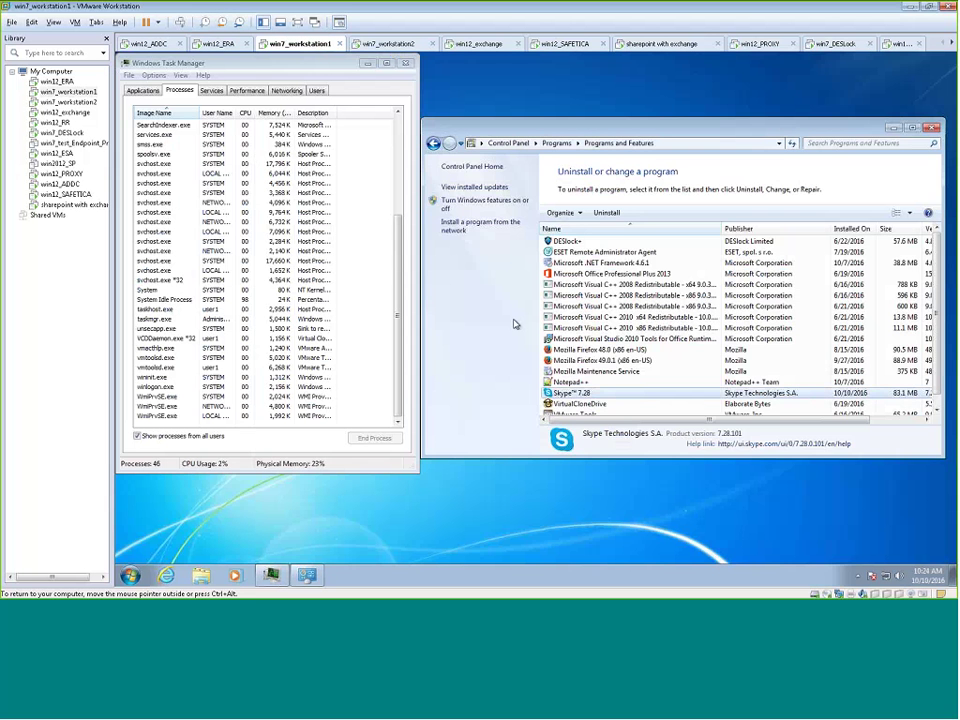
pyautogui.hotkey('alt', 'Left')
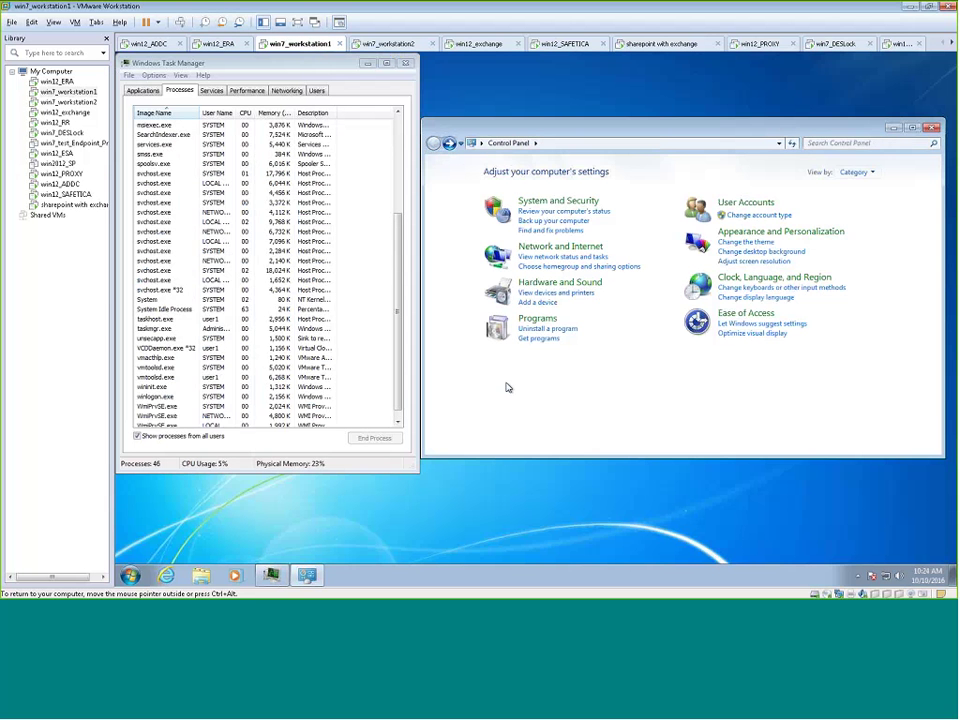
pyautogui.click(521, 328)
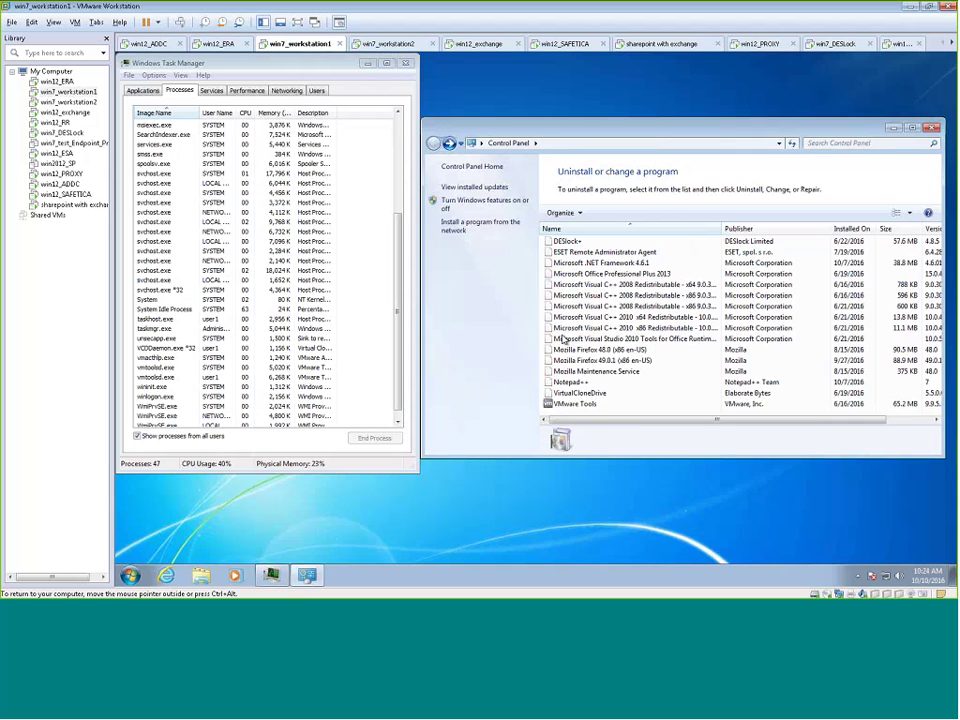
pyautogui.click(590, 393)
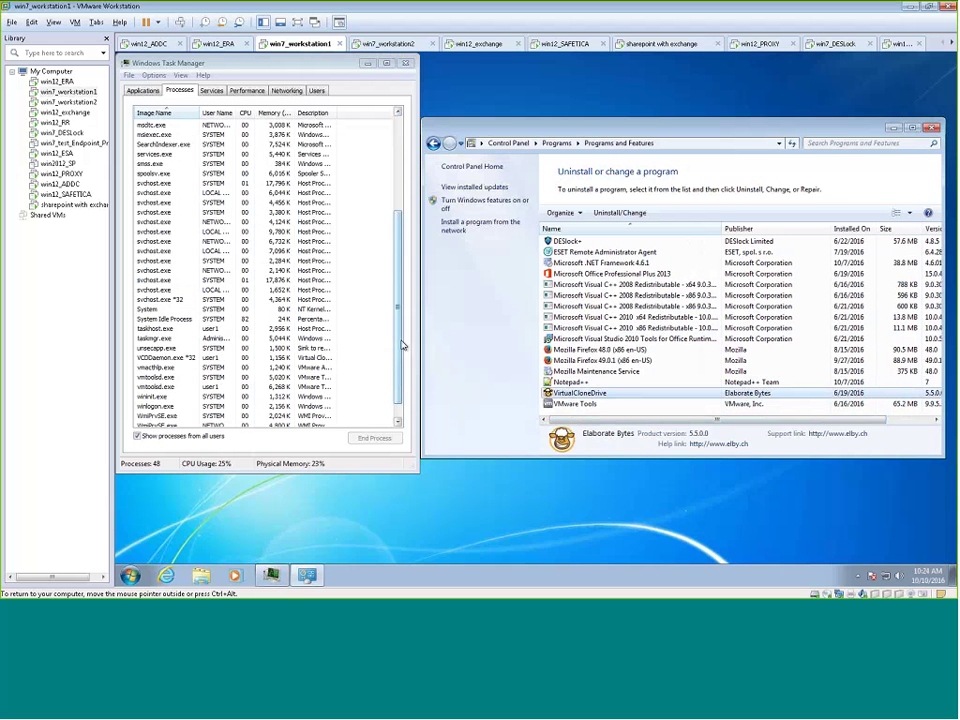
# Check the running processes and all Start menu programs for Skype, and return to the win12_ERA virtual machine
pyautogui.scroll(-1, 397, 236)
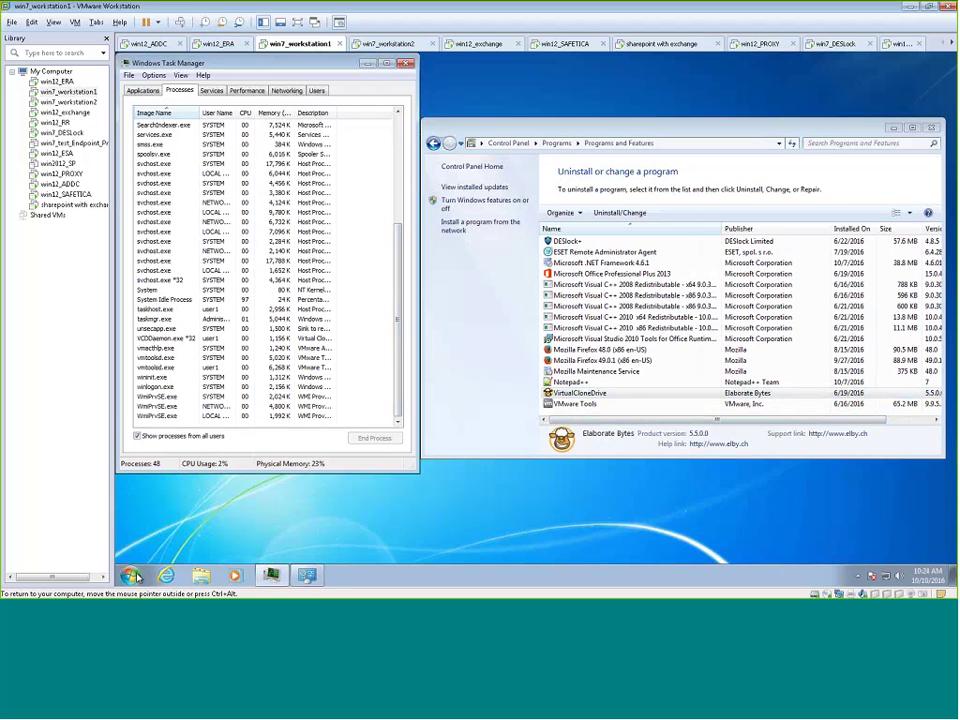
pyautogui.click(133, 576)
pyautogui.click(152, 524)
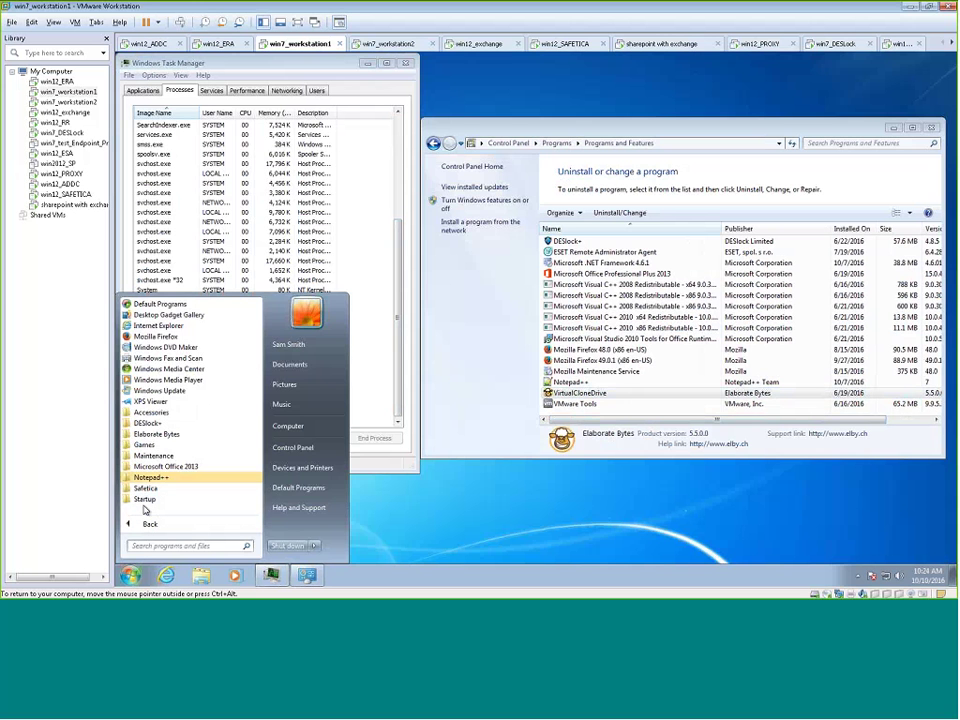
pyautogui.click(450, 300)
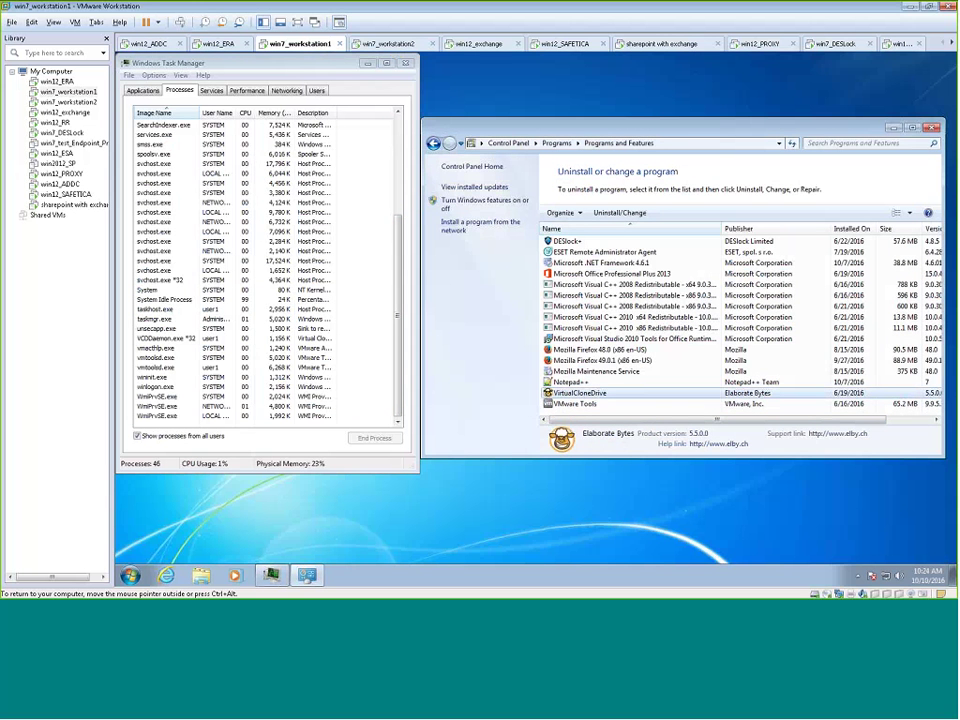
pyautogui.click(225, 44)
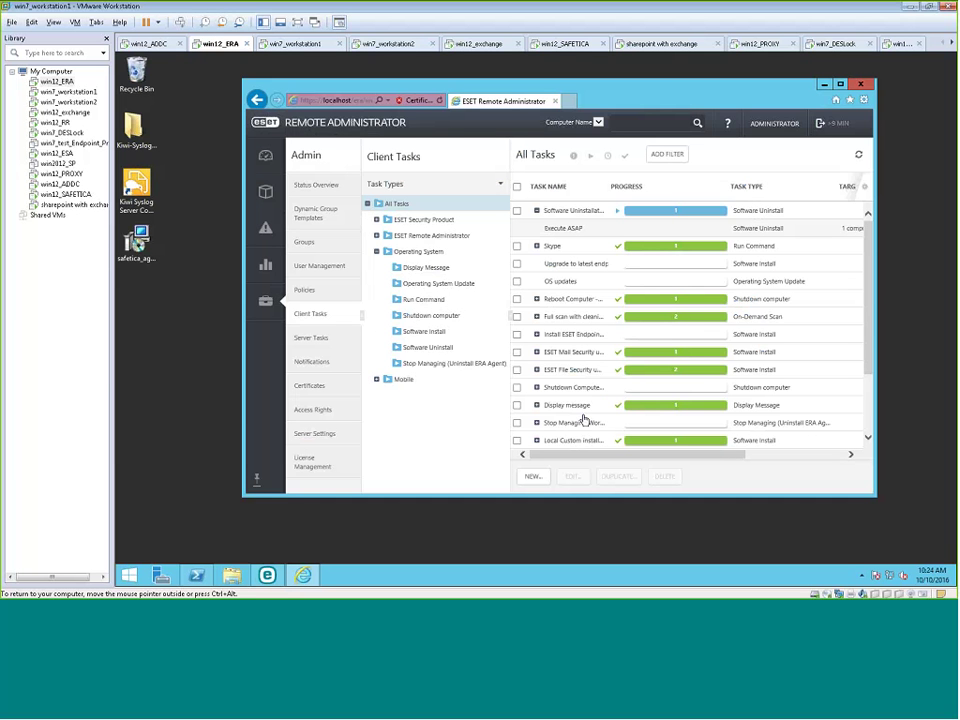